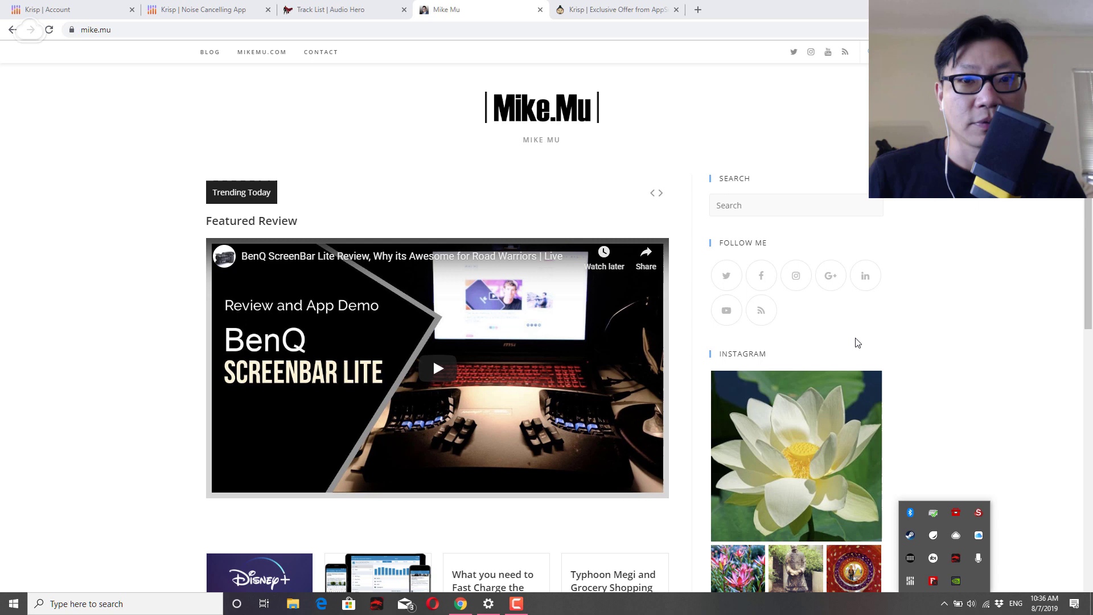
With the AppSumo Krisp 'n' Klear deal showing, turn on Krisp's microphone Mute Noise
{"action": "left_click", "coordinate": [621, 13]}
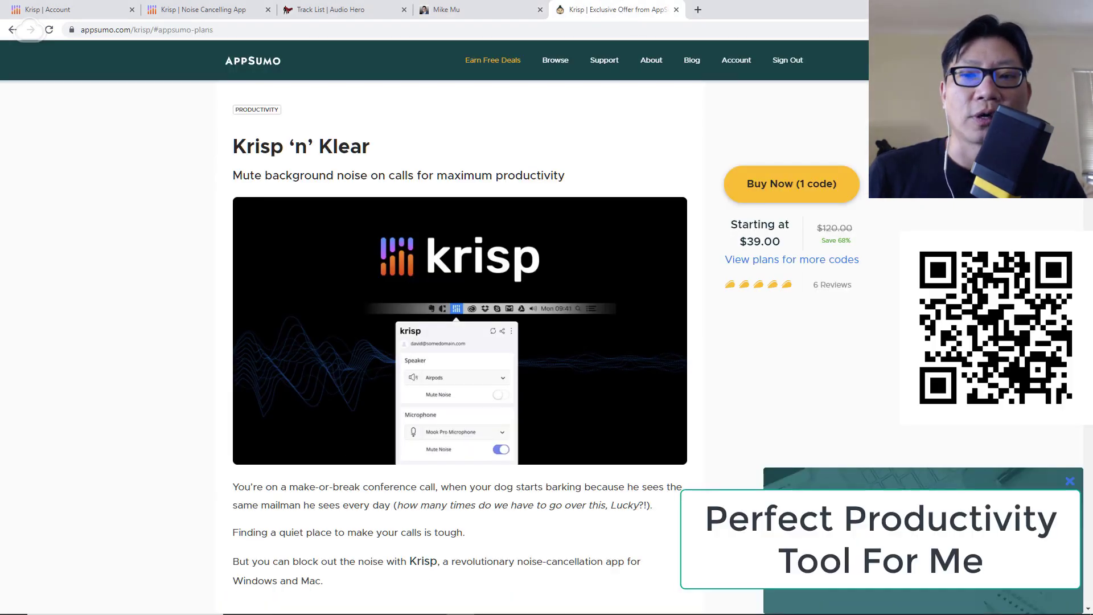
{"action": "mouse_move", "coordinate": [928, 592]}
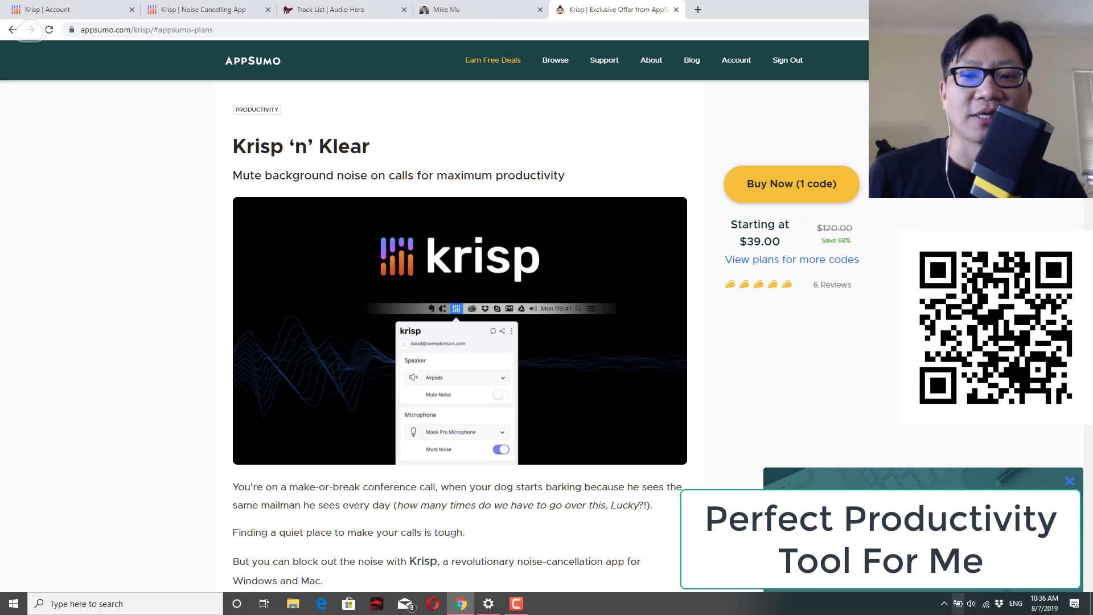
{"action": "left_click", "coordinate": [913, 592]}
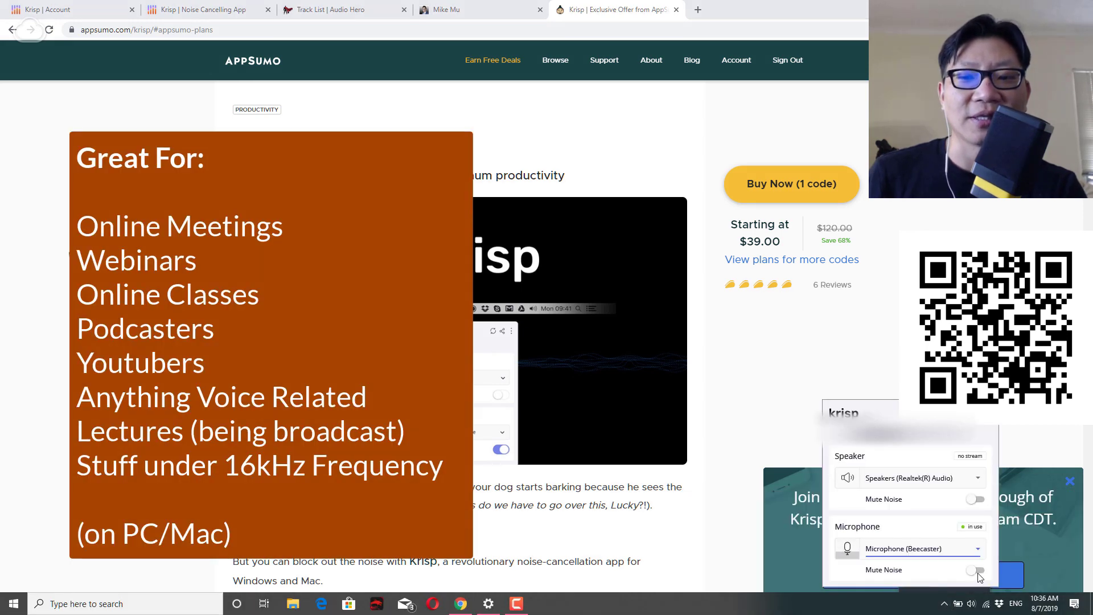
{"action": "left_click", "coordinate": [977, 569]}
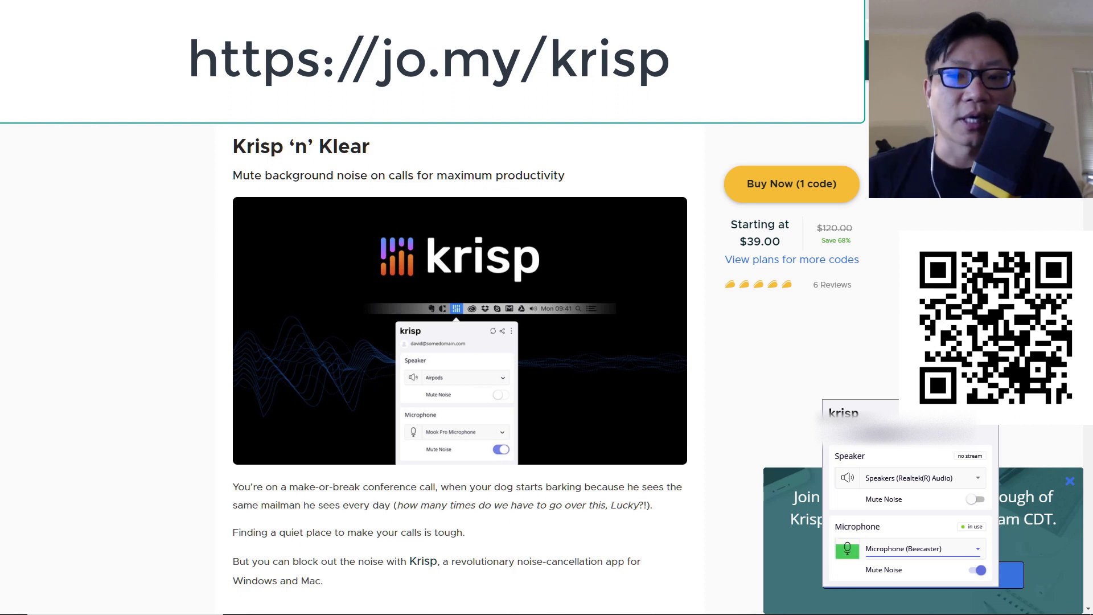
Toggle microphone Mute Noise off and on, reselect the Beecaster microphone, and leave muting off
{"action": "left_click", "coordinate": [980, 571]}
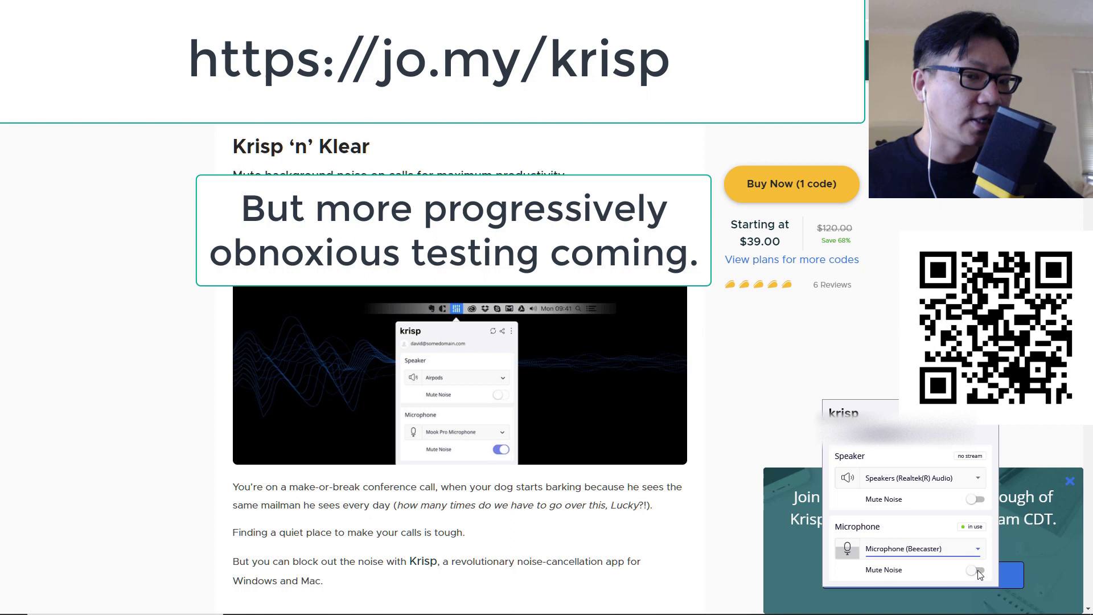
{"action": "left_click", "coordinate": [976, 571]}
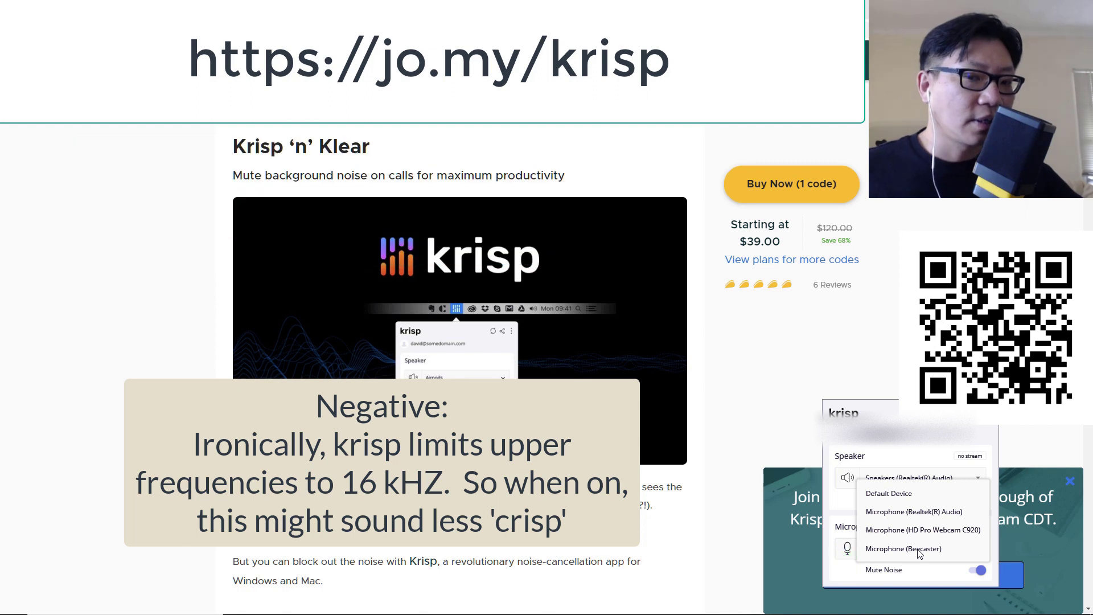
{"action": "left_click", "coordinate": [976, 571]}
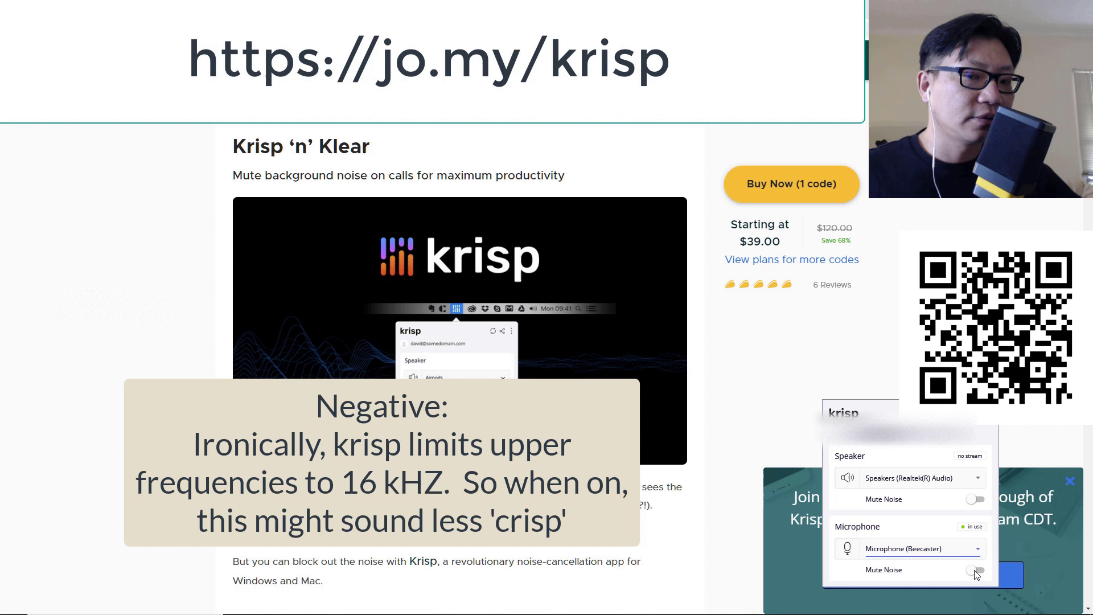
{"action": "left_click", "coordinate": [975, 570]}
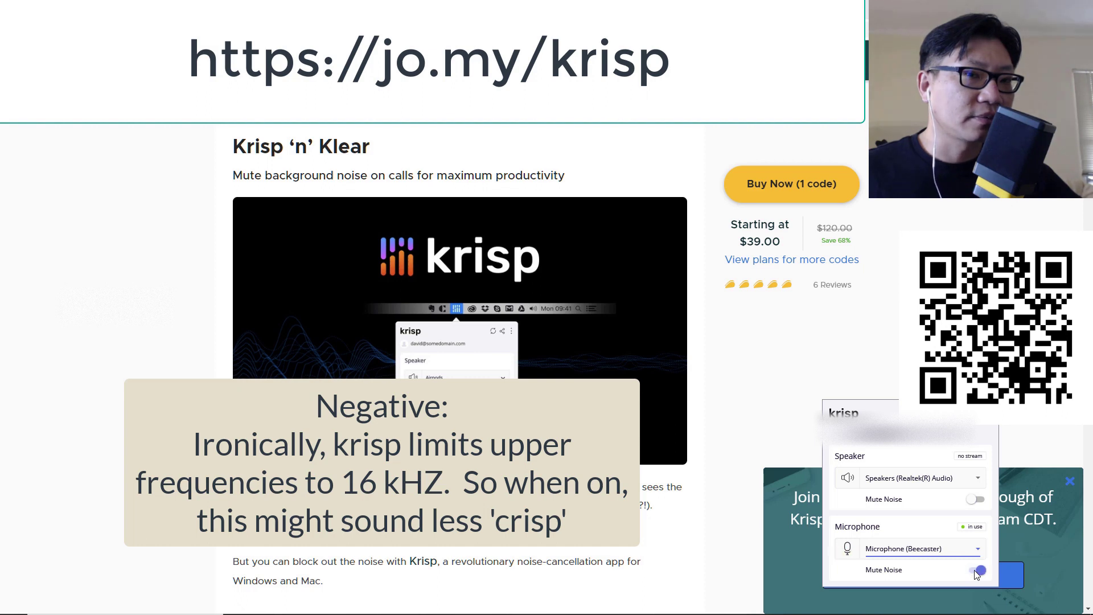
{"action": "left_click", "coordinate": [975, 570]}
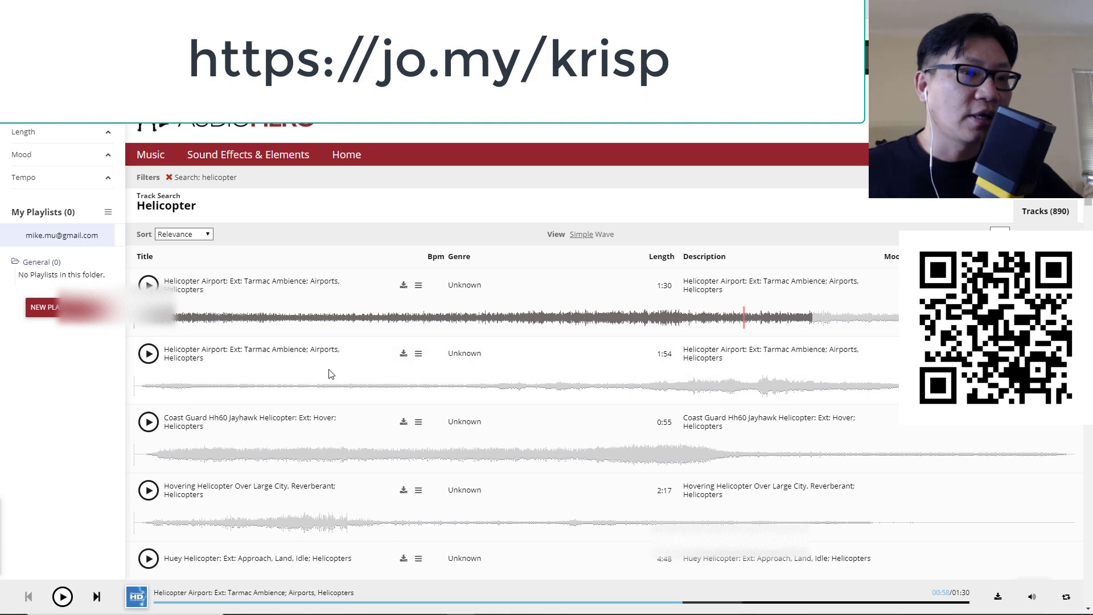
Restart the 1:30 Helicopter Airport tarmac ambience track from the start of its waveform
{"action": "left_click", "coordinate": [161, 319]}
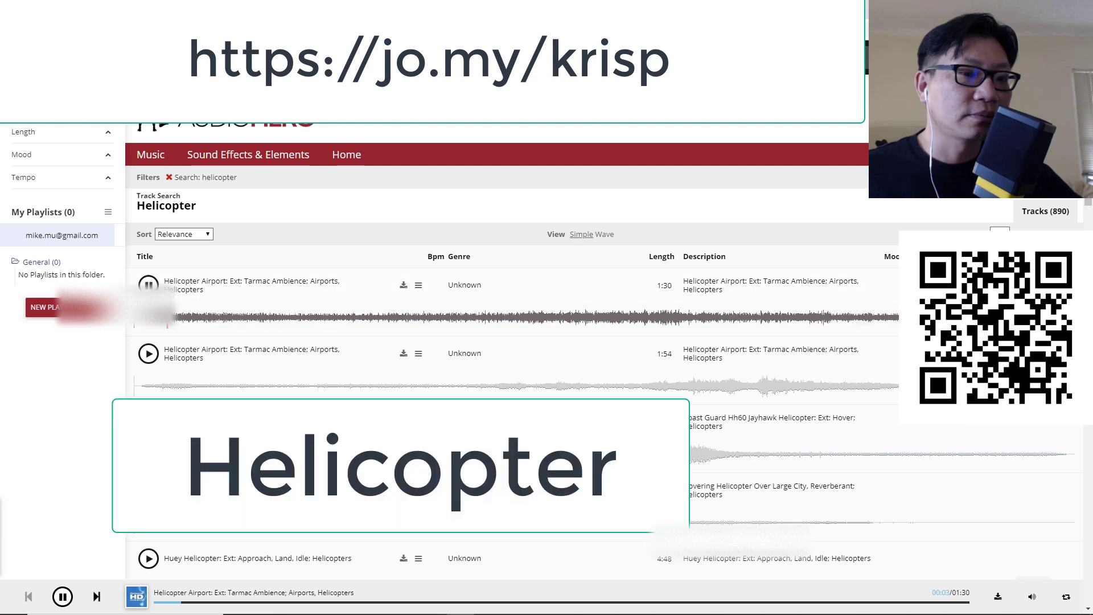
{"action": "mouse_move", "coordinate": [519, 608]}
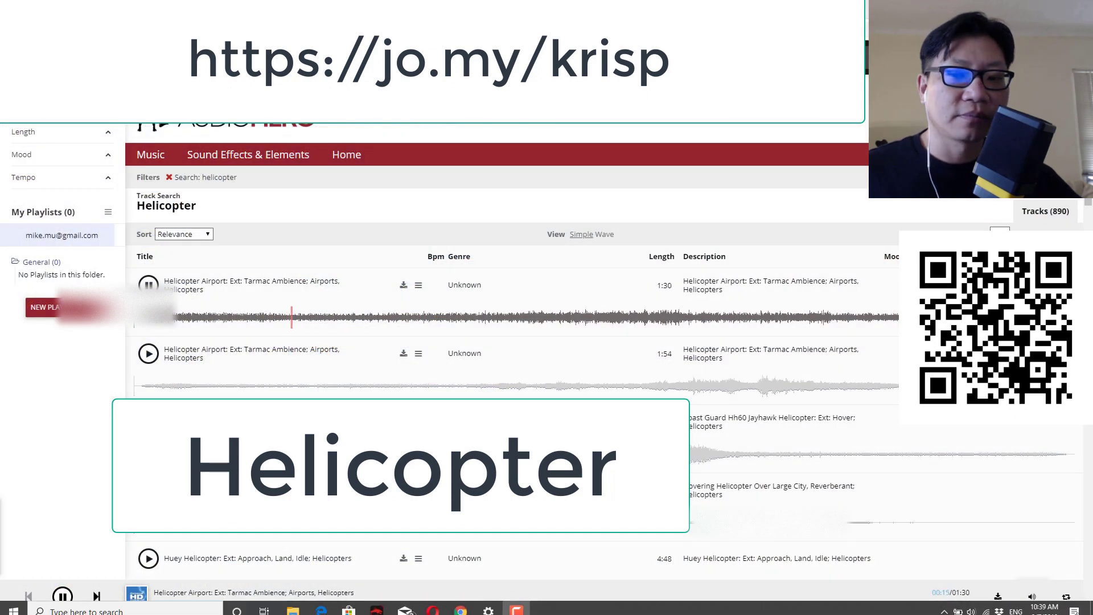
During the helicopter track, switch microphone Mute Noise on, off, then on, and pause playback
{"action": "left_click", "coordinate": [946, 603]}
{"action": "left_click", "coordinate": [916, 581]}
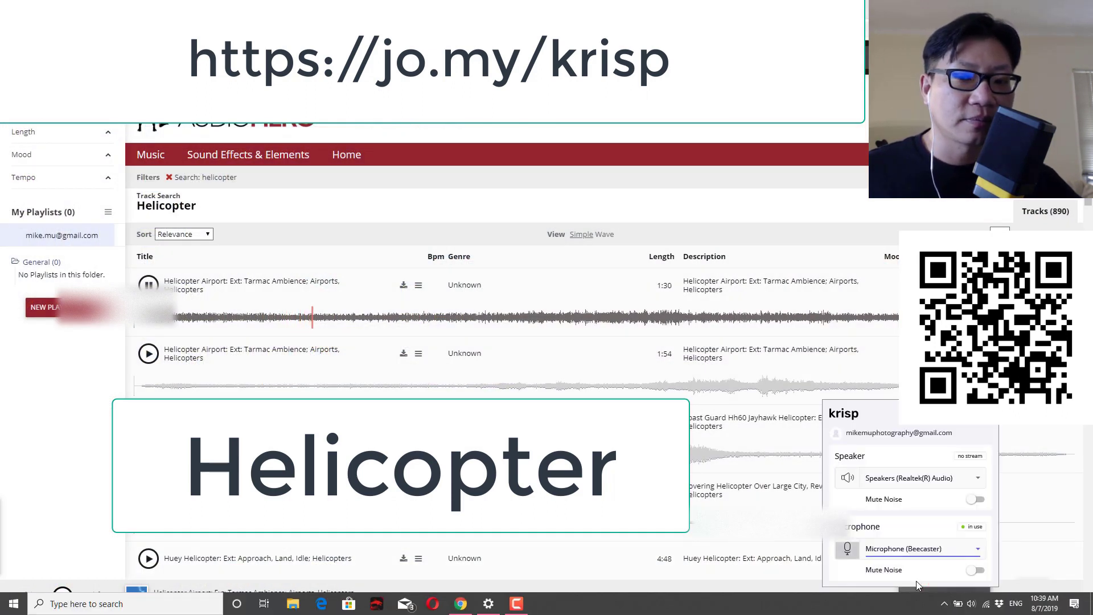
{"action": "left_click", "coordinate": [976, 570]}
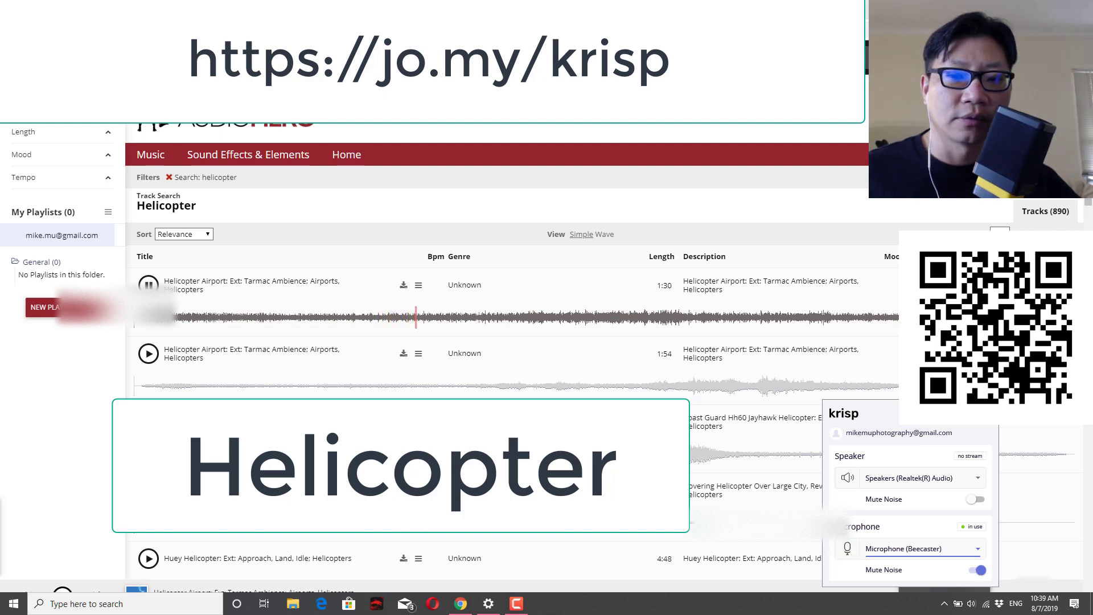
{"action": "left_click", "coordinate": [979, 570]}
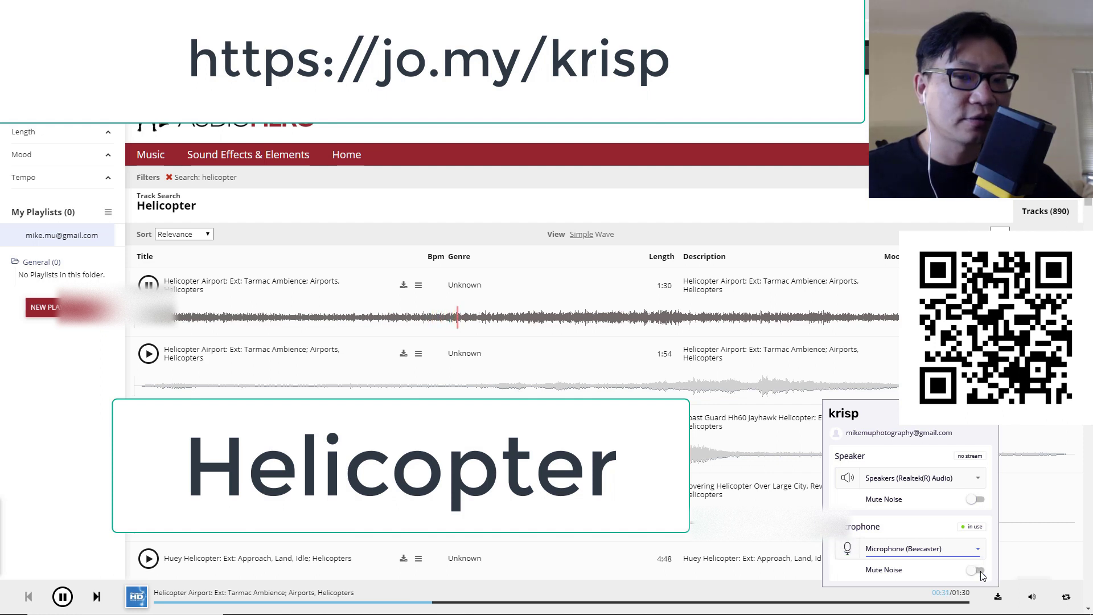
{"action": "left_click", "coordinate": [979, 570]}
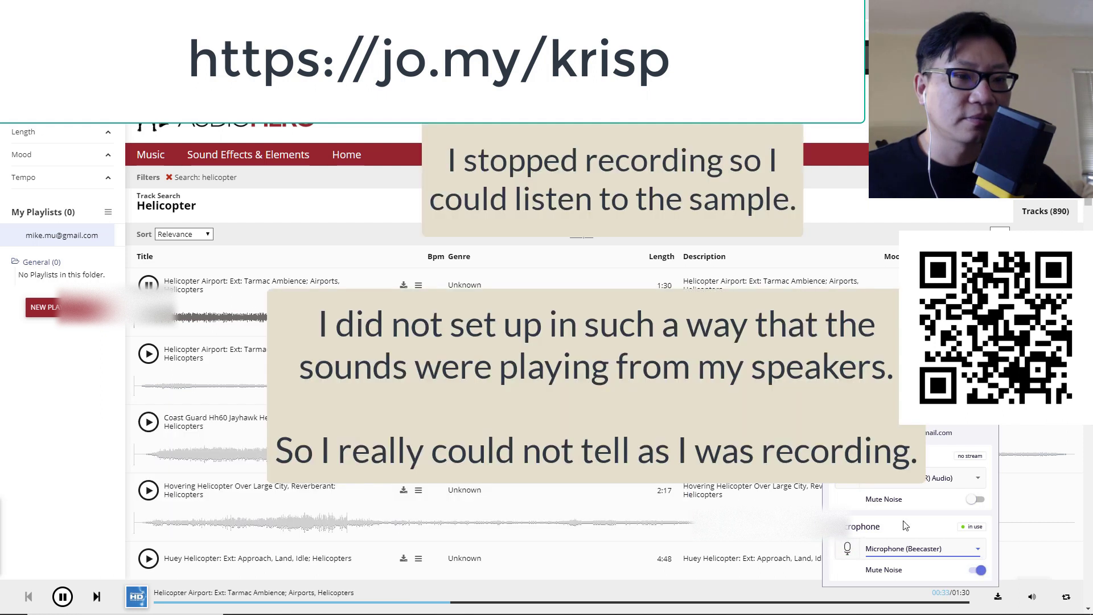
{"action": "key", "text": "space"}
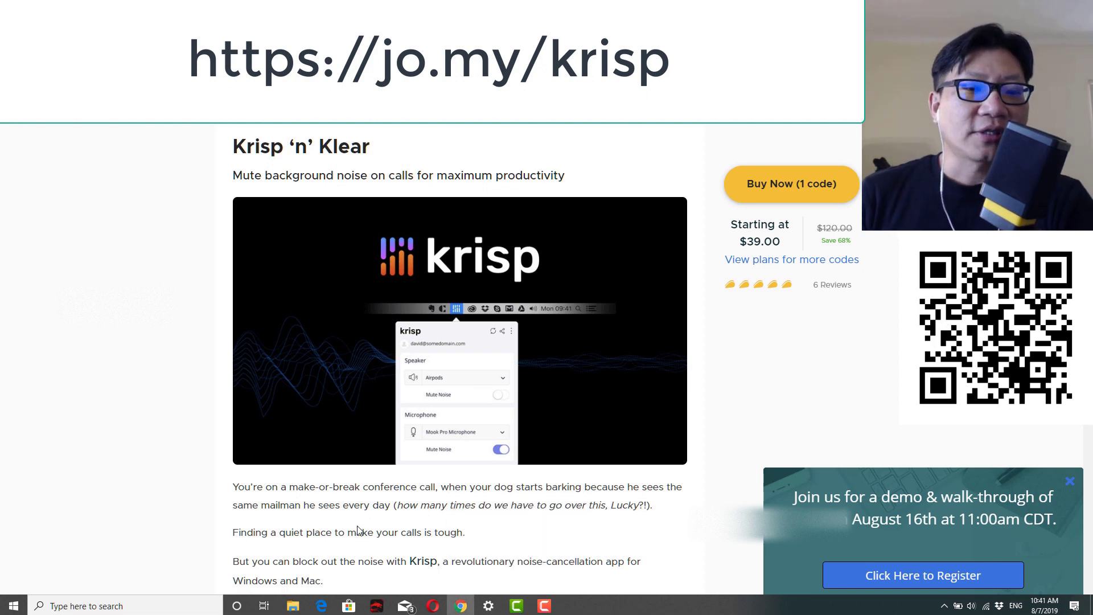
Scroll through the AppSumo Deal terms and TL;DR list, then return to the AudioHero tab
{"action": "scroll", "coordinate": [359, 530], "scroll_direction": "down", "scroll_amount": 4}
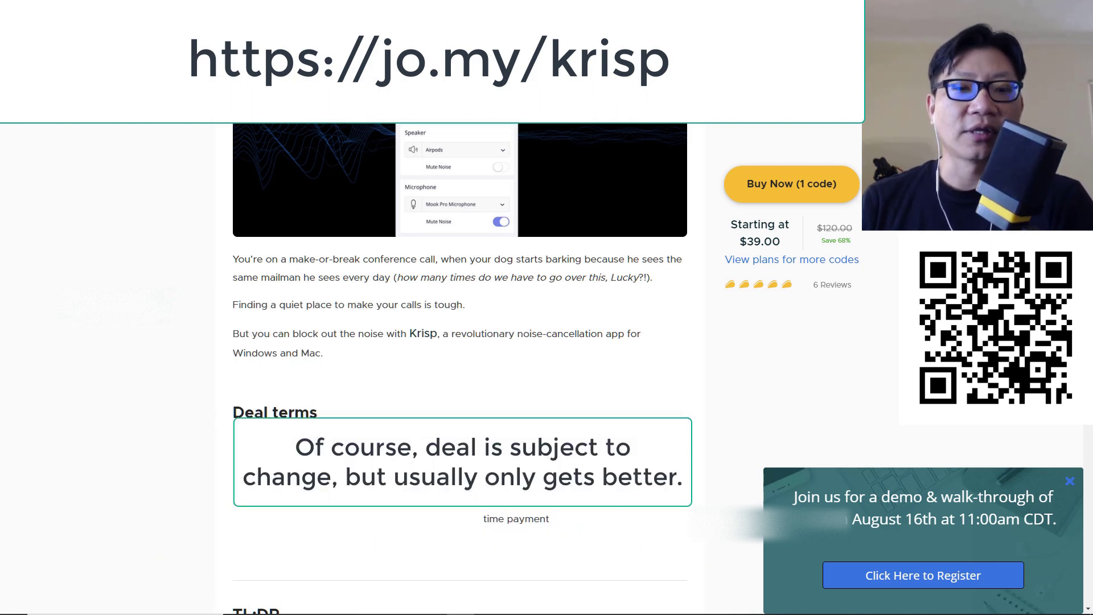
{"action": "scroll", "coordinate": [460, 342], "scroll_direction": "down", "scroll_amount": 2}
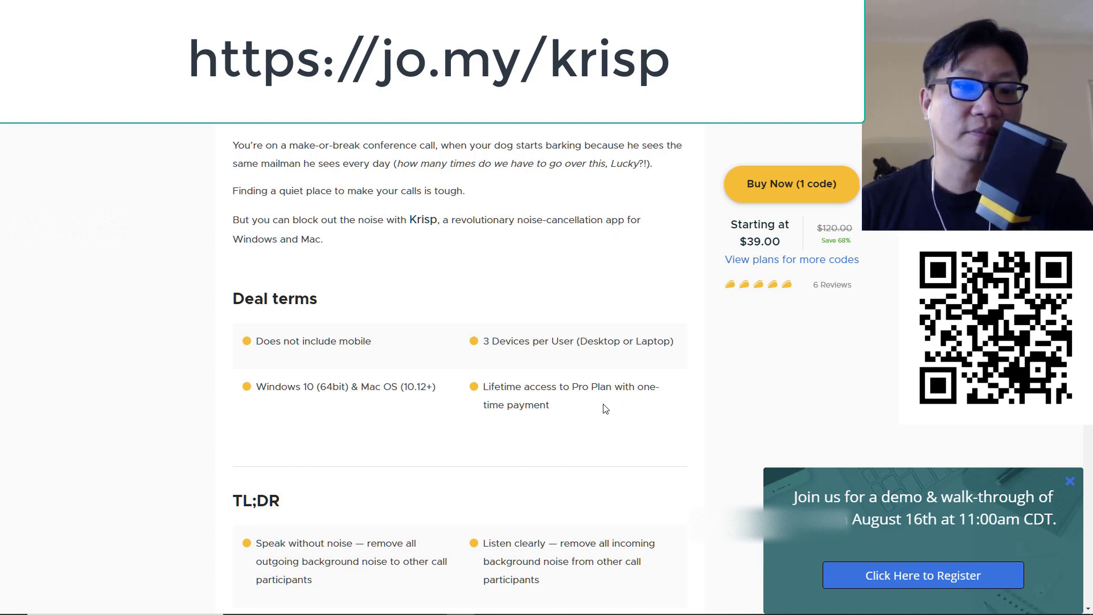
{"action": "scroll", "coordinate": [605, 409], "scroll_direction": "down", "scroll_amount": 4}
{"action": "scroll", "coordinate": [605, 411], "scroll_direction": "up", "scroll_amount": 3}
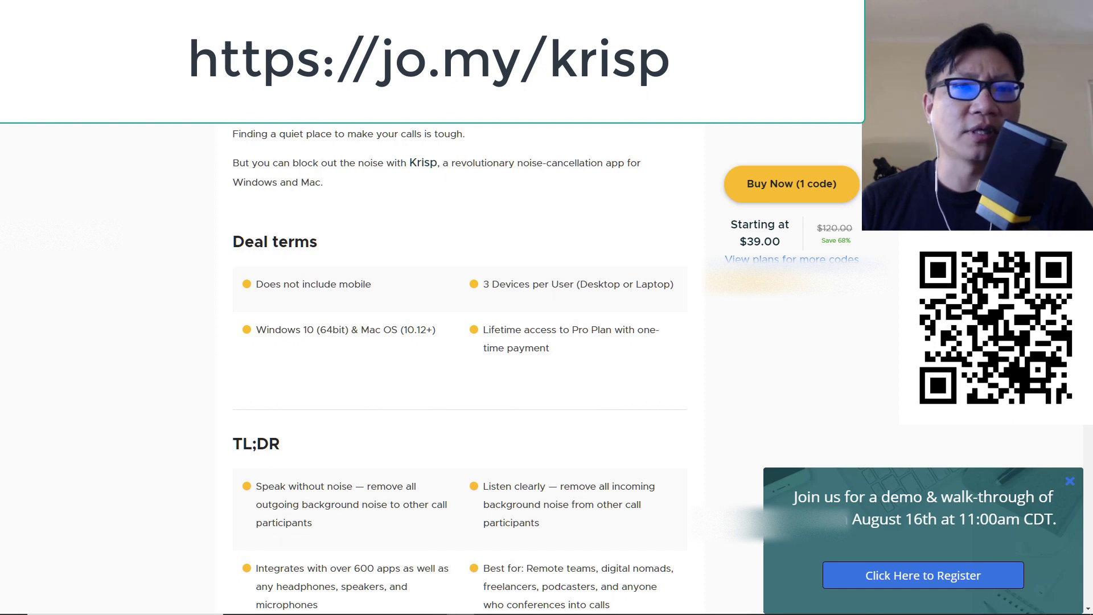
{"action": "key", "text": "ctrl+Tab"}
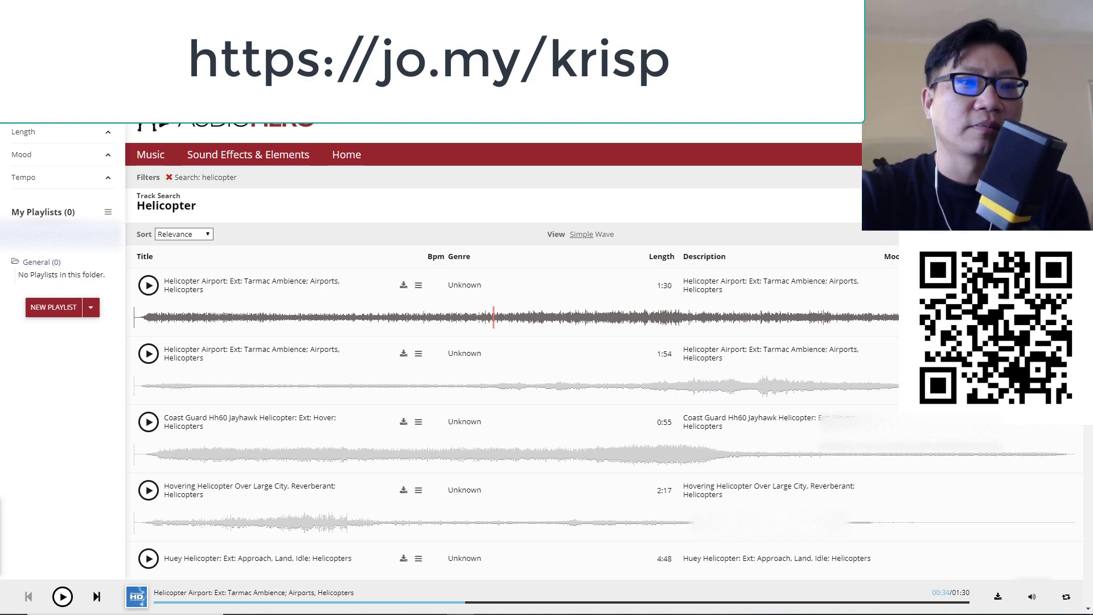
Load baby crying results, switch microphone Mute Noise off, and play the Human, Baby clip
{"action": "key", "text": "Return"}
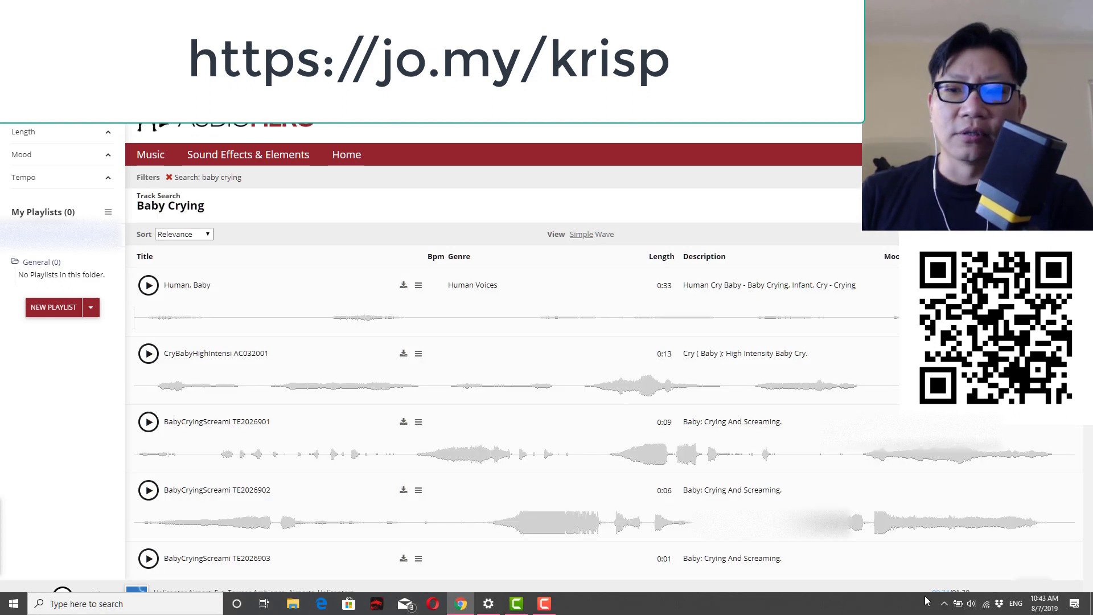
{"action": "left_click", "coordinate": [943, 603]}
{"action": "left_click", "coordinate": [914, 581]}
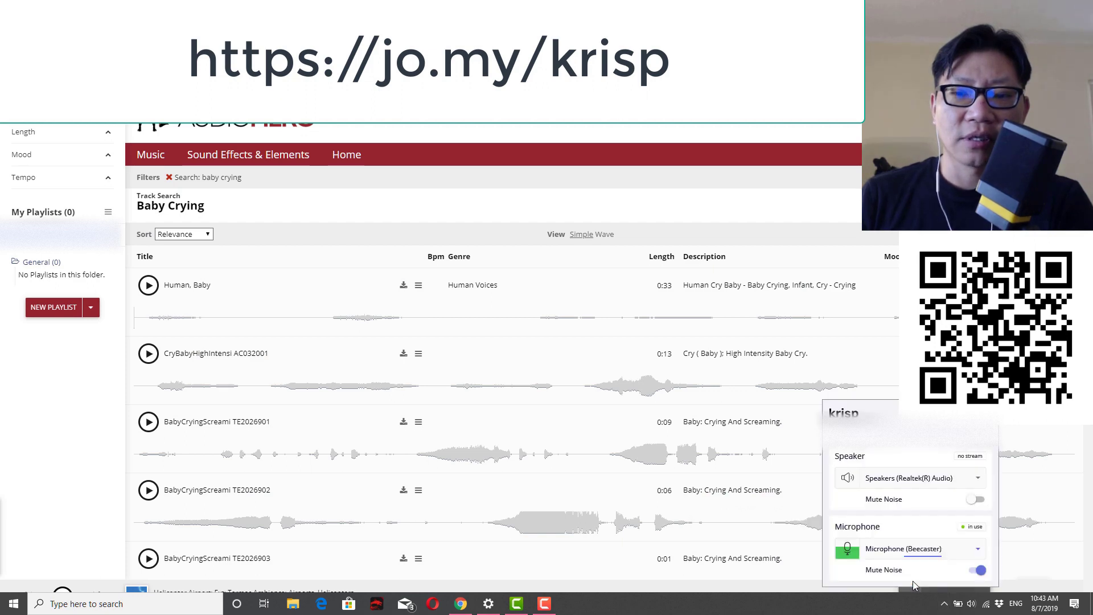
{"action": "left_click", "coordinate": [979, 570]}
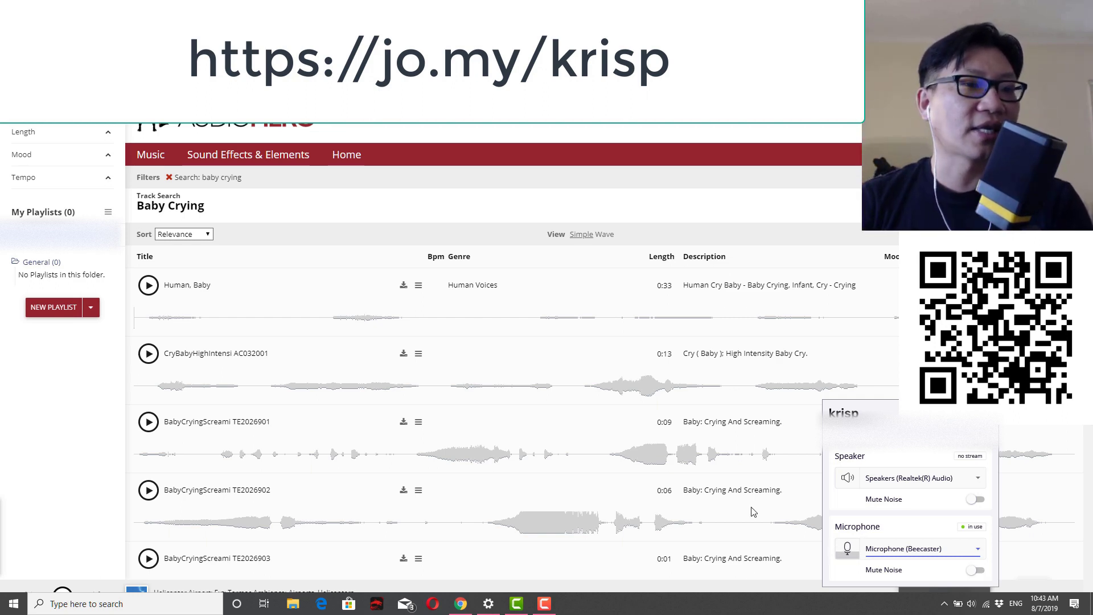
{"action": "left_click", "coordinate": [147, 284]}
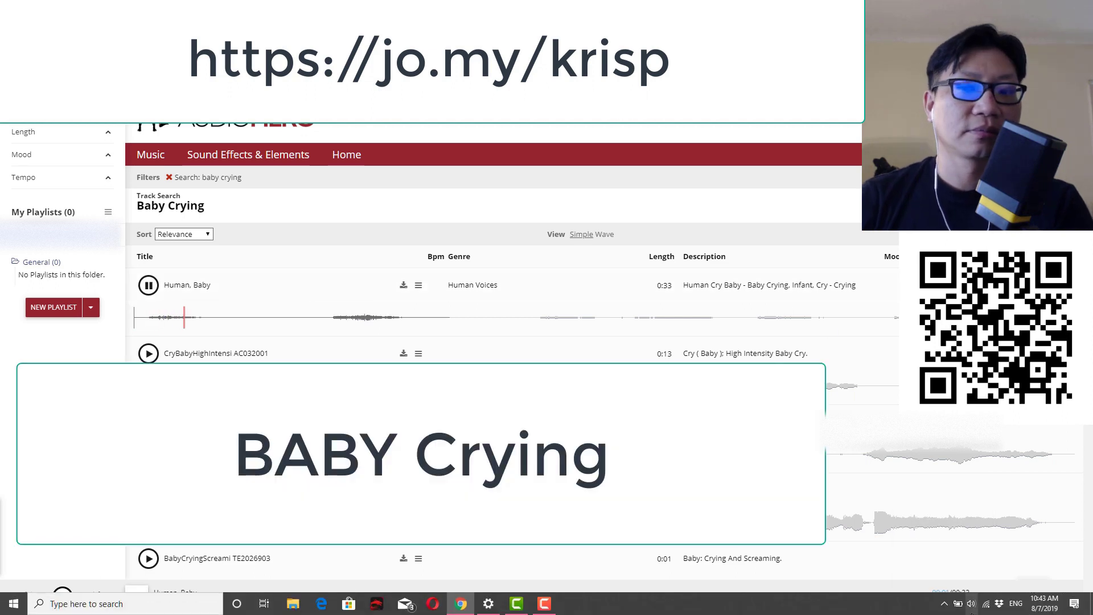
Turn microphone Mute Noise back on while the baby clip plays, then stop it
{"action": "left_click", "coordinate": [943, 603]}
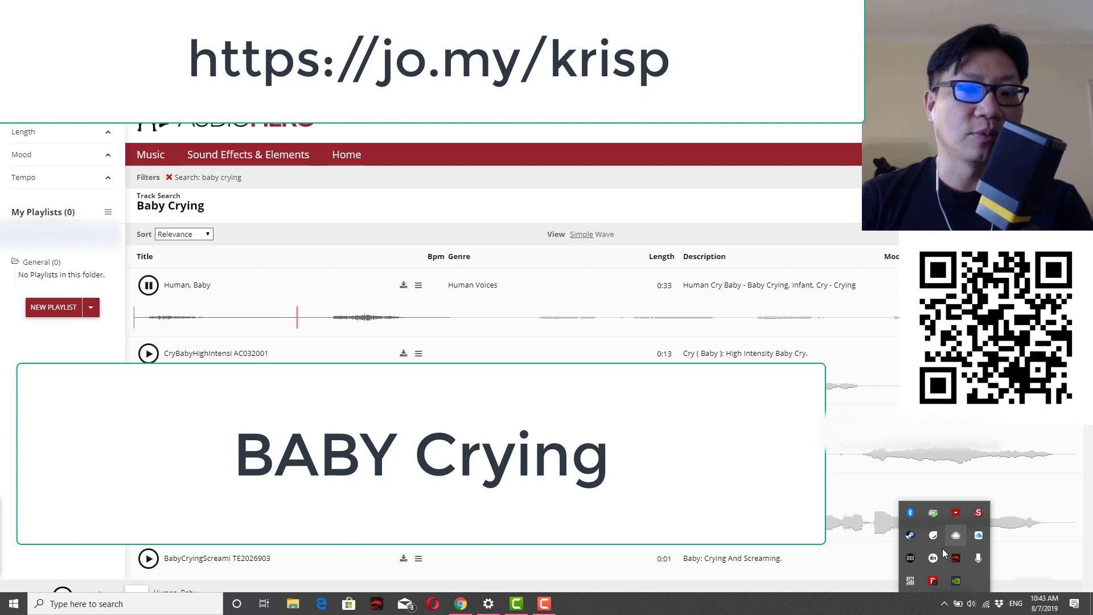
{"action": "left_click", "coordinate": [910, 580]}
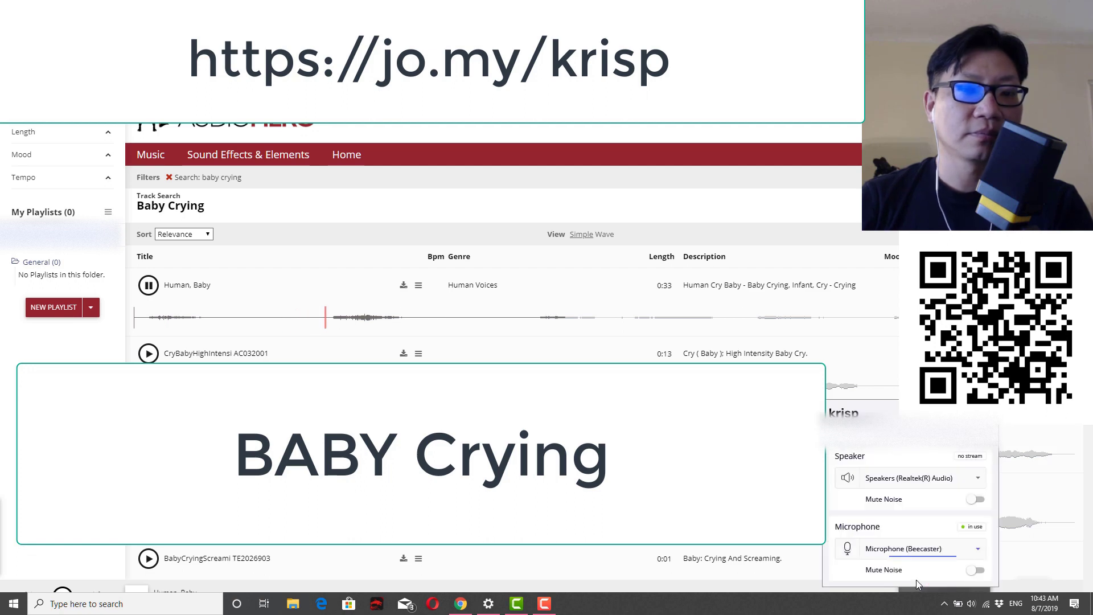
{"action": "left_click", "coordinate": [976, 570]}
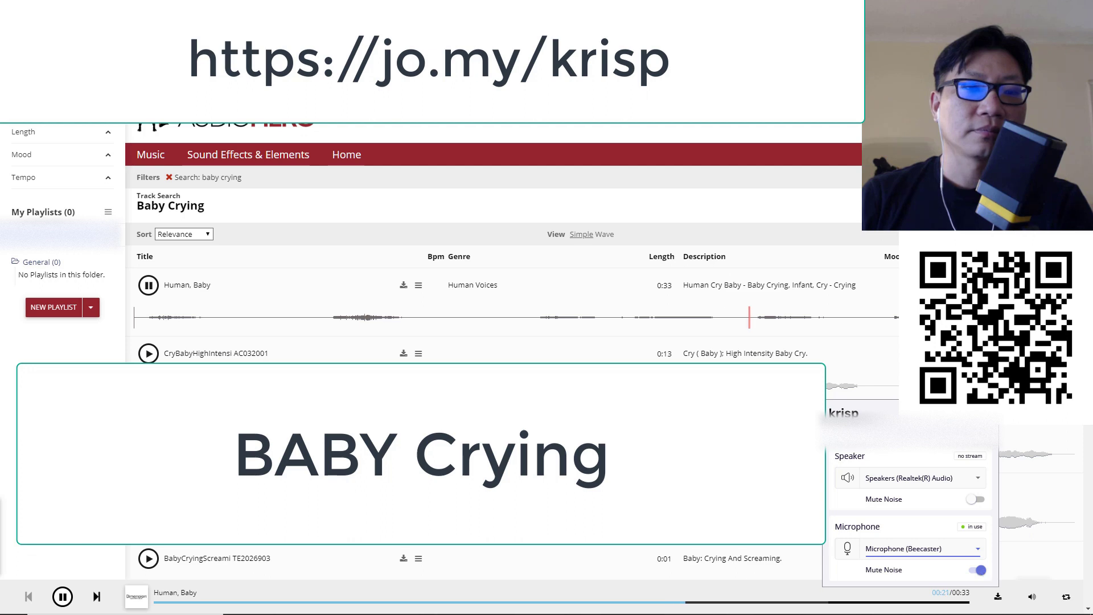
{"action": "left_click", "coordinate": [148, 285]}
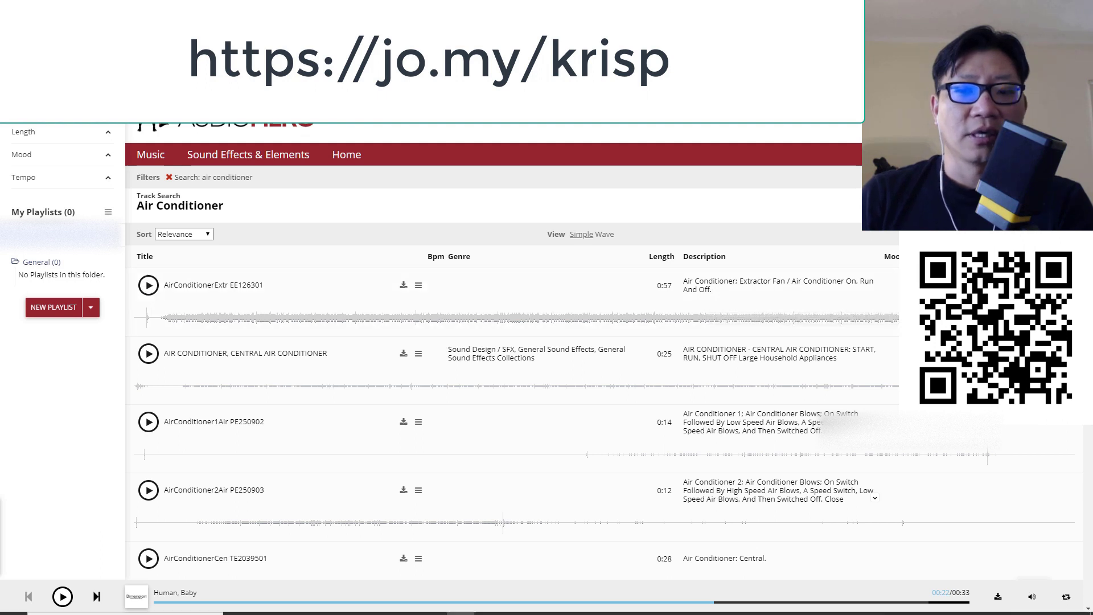
Switch microphone Mute Noise off and play the air conditioner extractor fan clip
{"action": "mouse_move", "coordinate": [926, 607]}
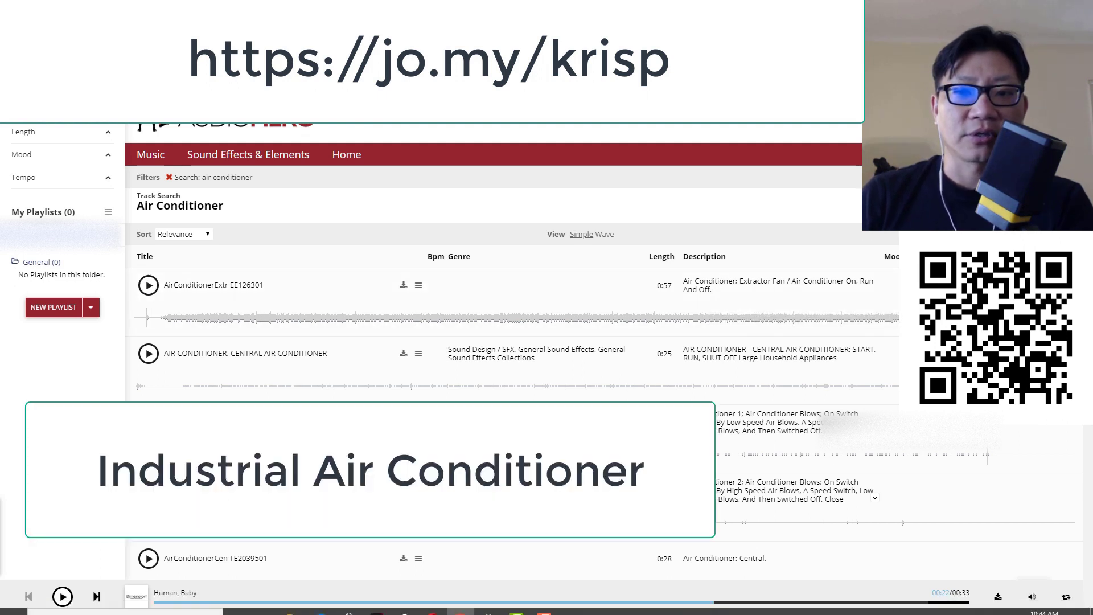
{"action": "left_click", "coordinate": [943, 604]}
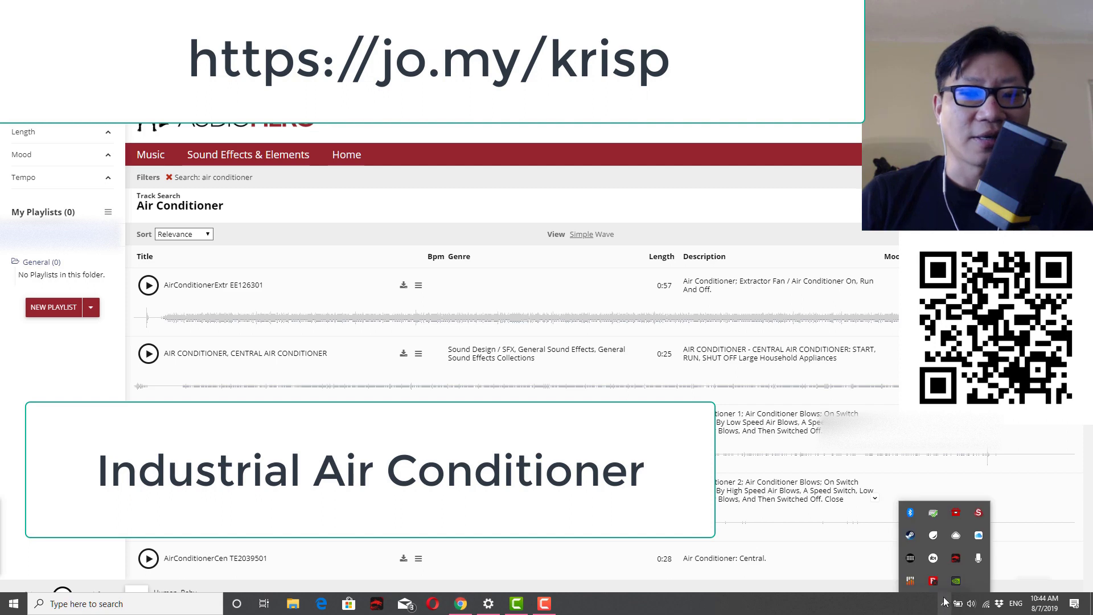
{"action": "left_click", "coordinate": [911, 581]}
{"action": "left_click", "coordinate": [976, 571]}
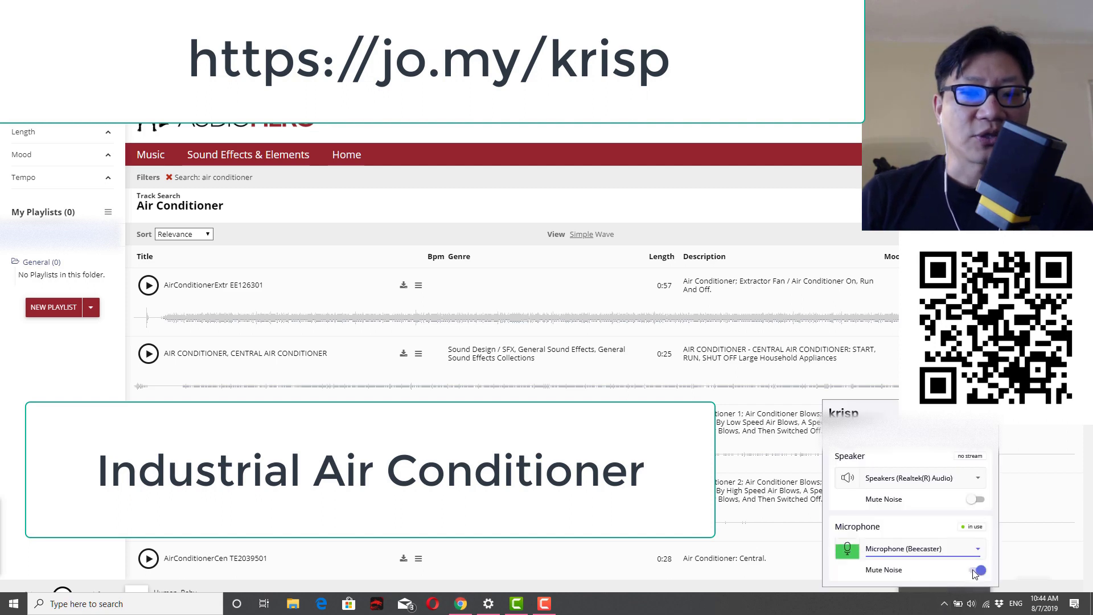
{"action": "left_click", "coordinate": [975, 571]}
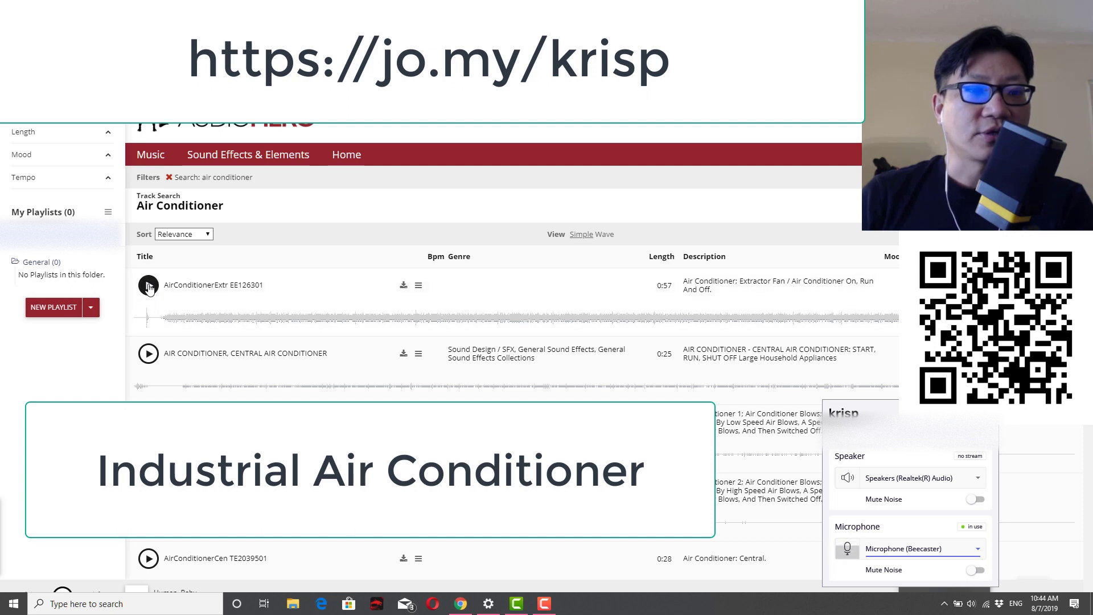
{"action": "left_click", "coordinate": [146, 290]}
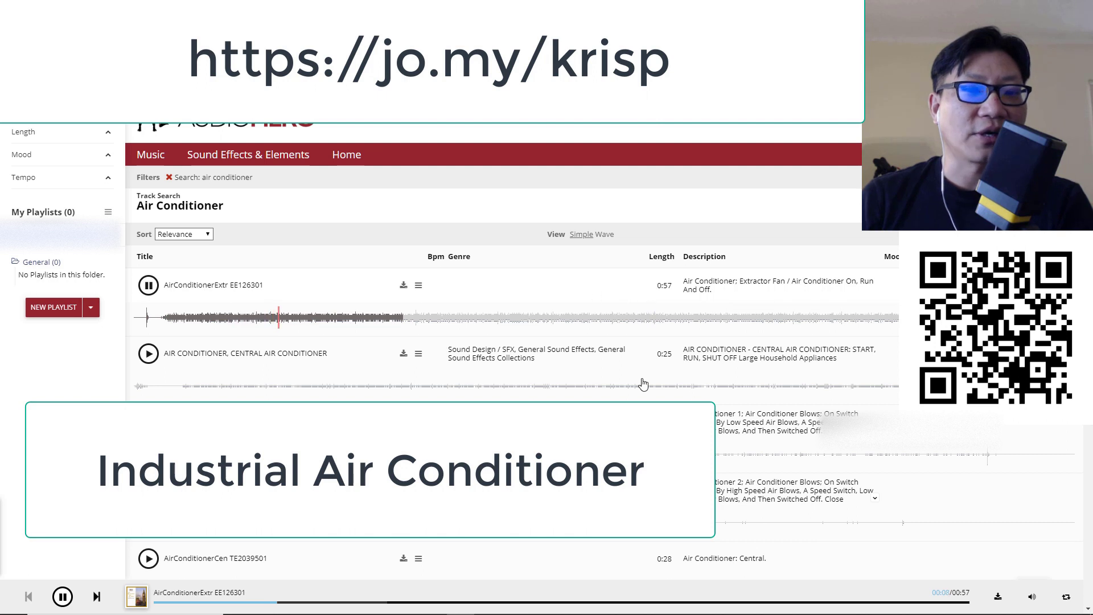
Turn microphone Mute Noise back on, then pause the air conditioner clip
{"action": "left_click", "coordinate": [943, 602]}
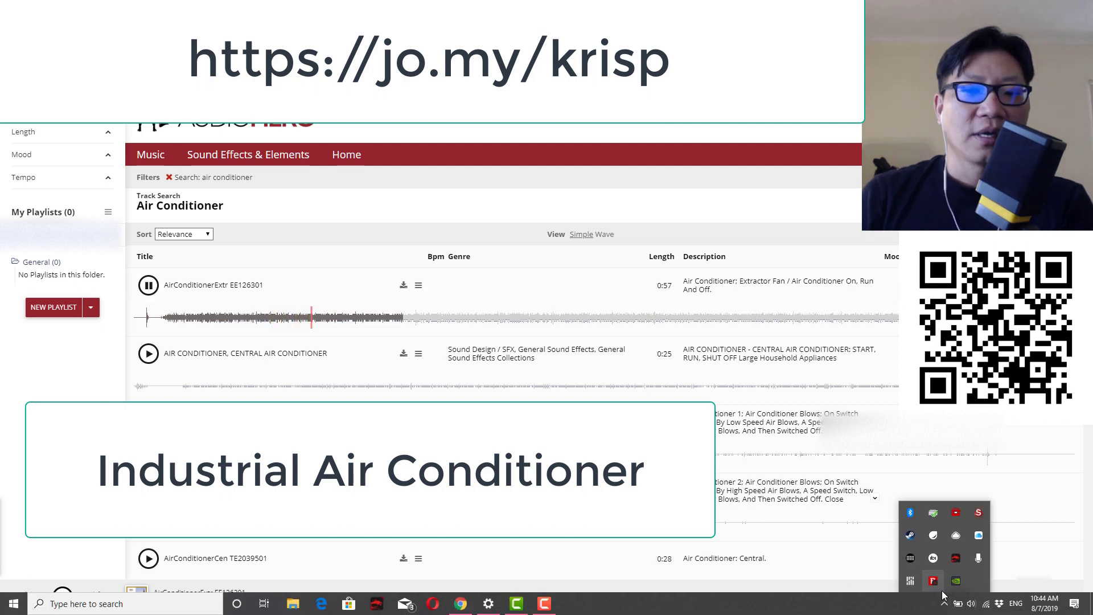
{"action": "left_click", "coordinate": [912, 583]}
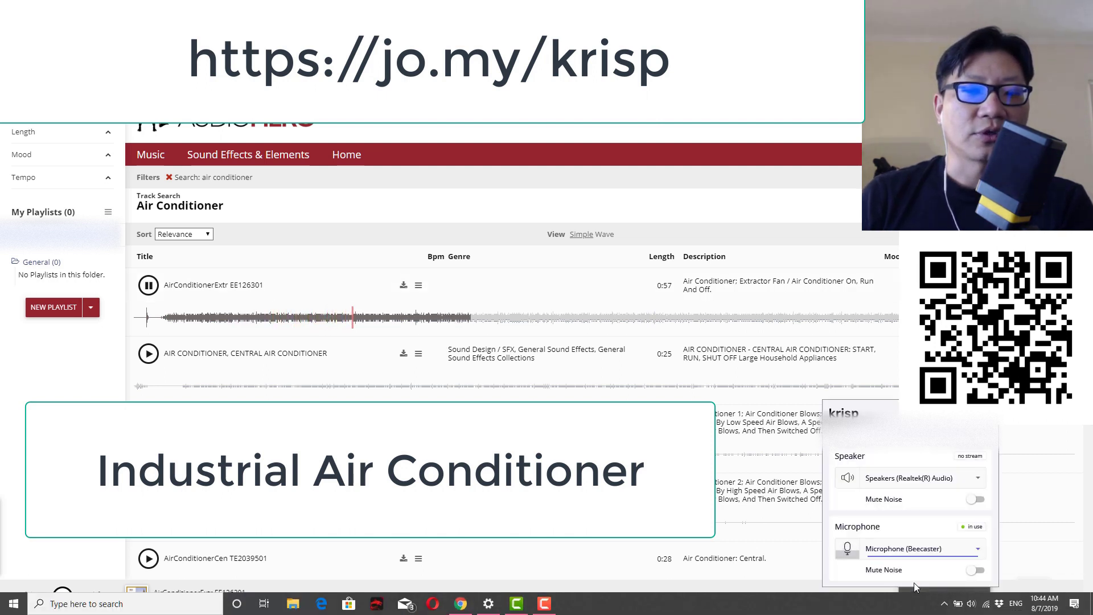
{"action": "left_click", "coordinate": [977, 572]}
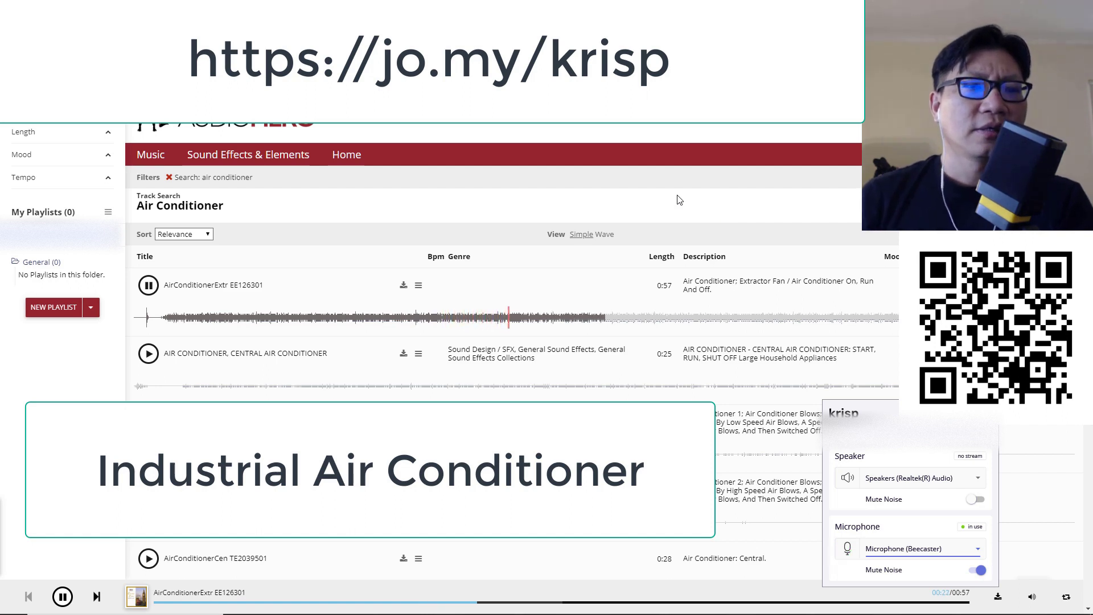
{"action": "key", "text": "space"}
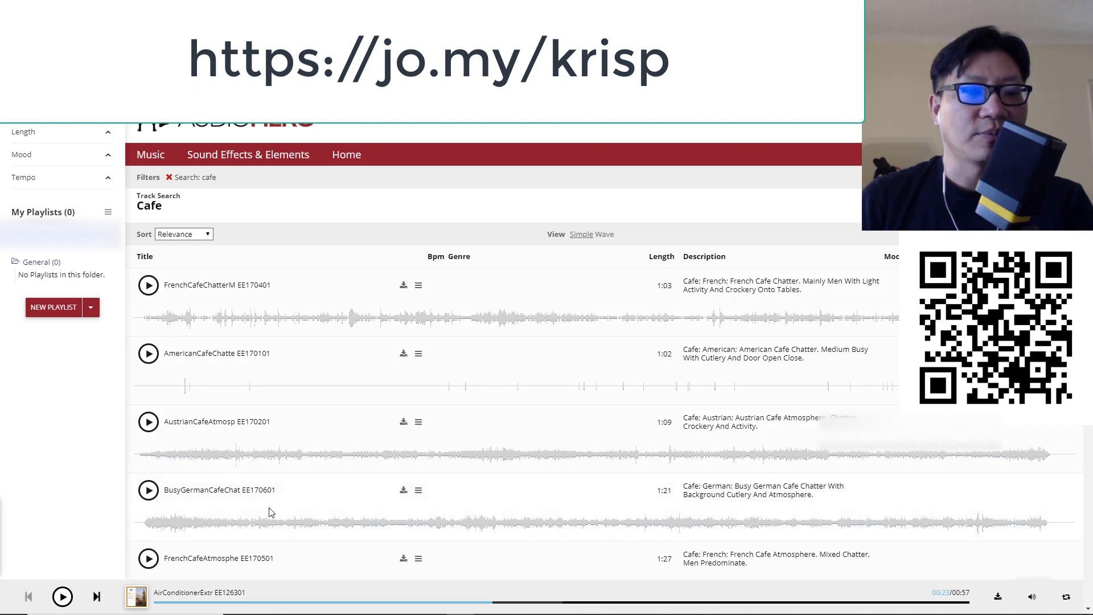
Switch microphone Mute Noise off and play the BusyGermanCafeChat clip
{"action": "scroll", "coordinate": [270, 512], "scroll_direction": "down", "scroll_amount": 2}
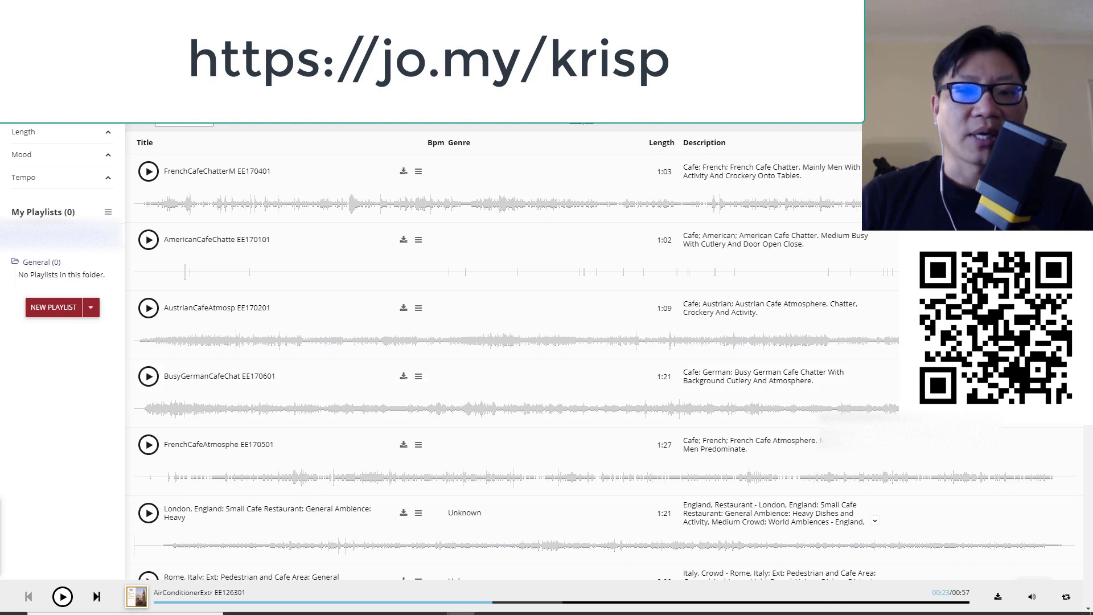
{"action": "left_click", "coordinate": [943, 603]}
{"action": "left_click", "coordinate": [922, 580]}
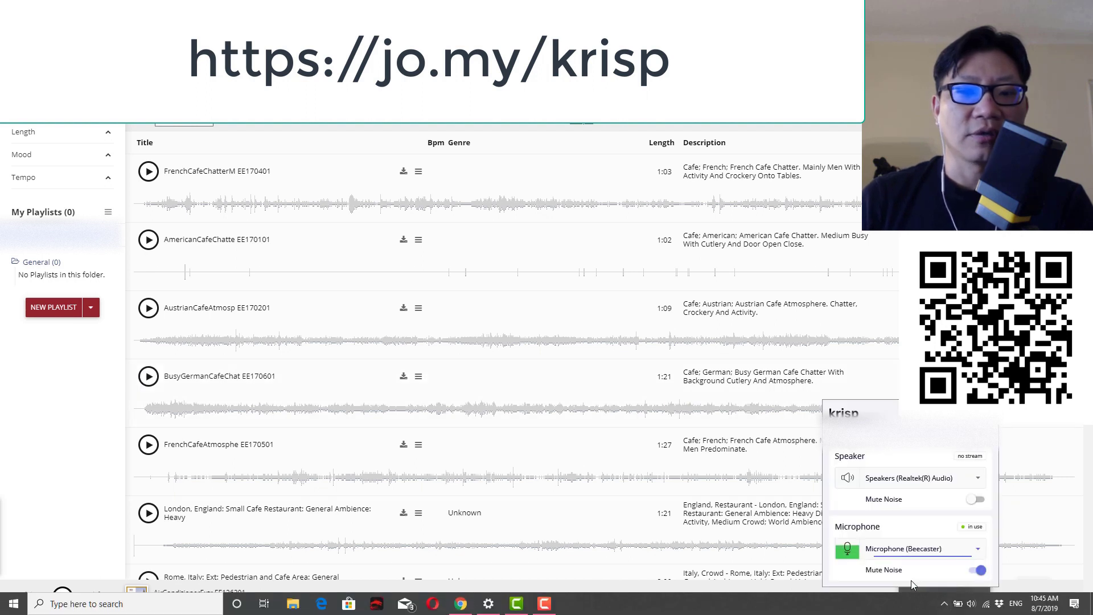
{"action": "left_click", "coordinate": [978, 571]}
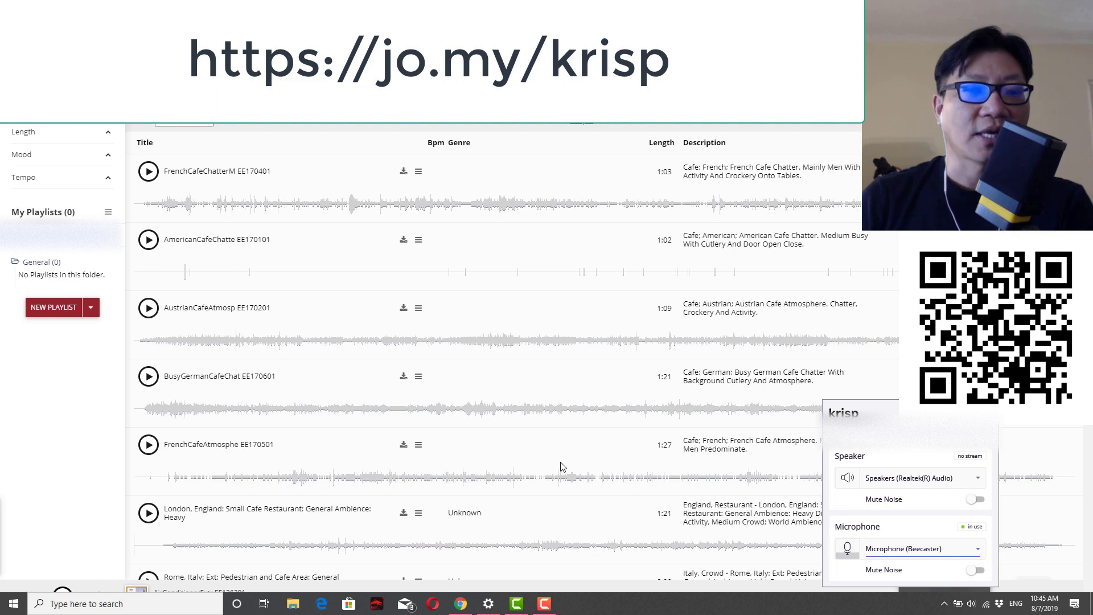
{"action": "left_click", "coordinate": [147, 377]}
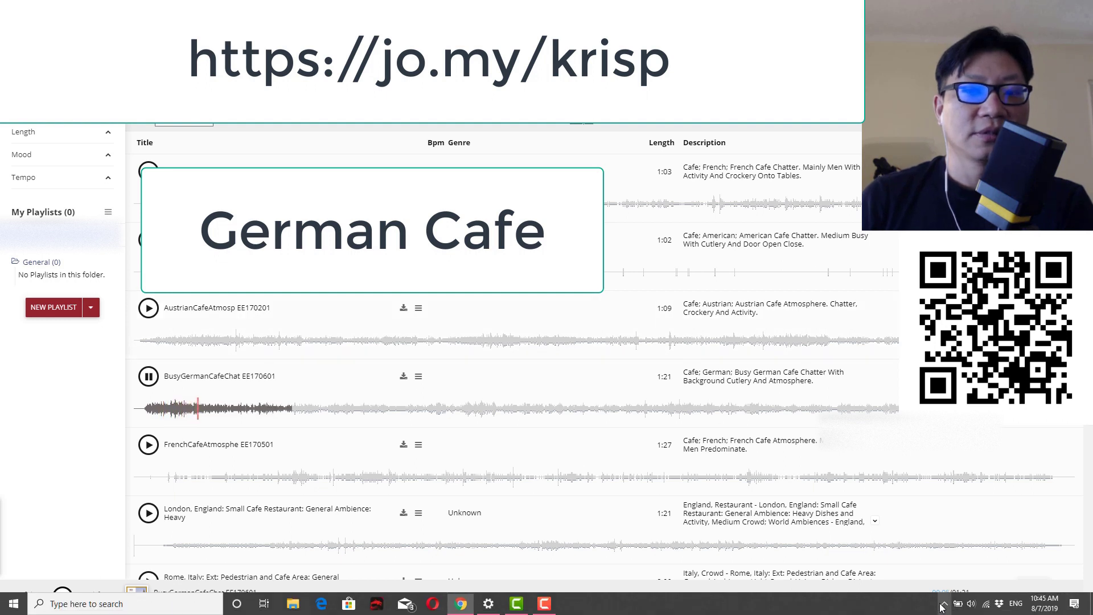
Toggle microphone Mute Noise on, off, on and off during the cafe chatter, then pause it
{"action": "left_click", "coordinate": [943, 603]}
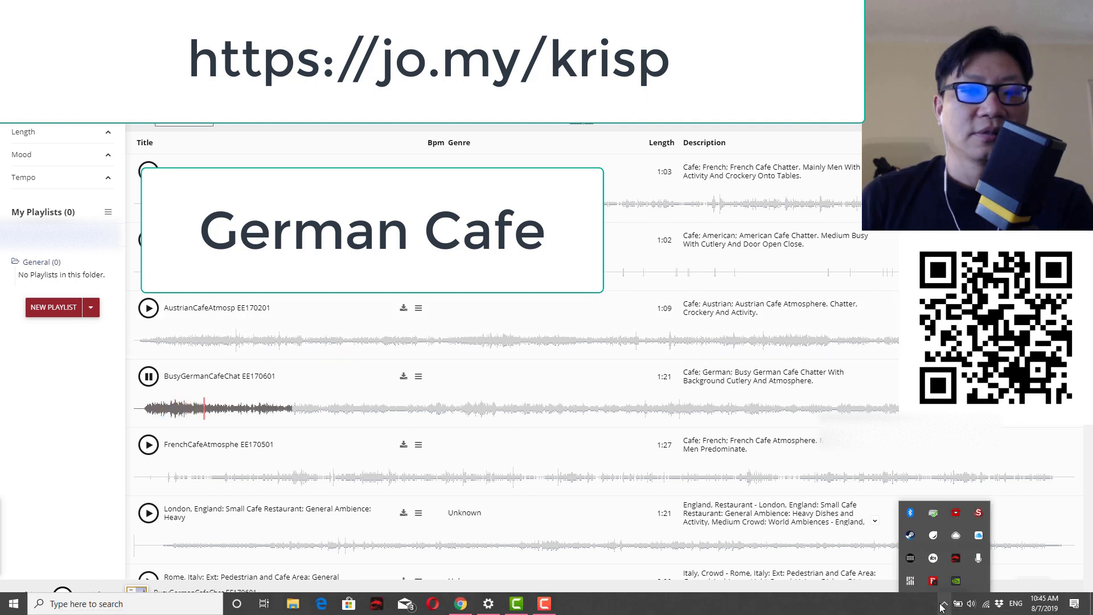
{"action": "left_click", "coordinate": [909, 580]}
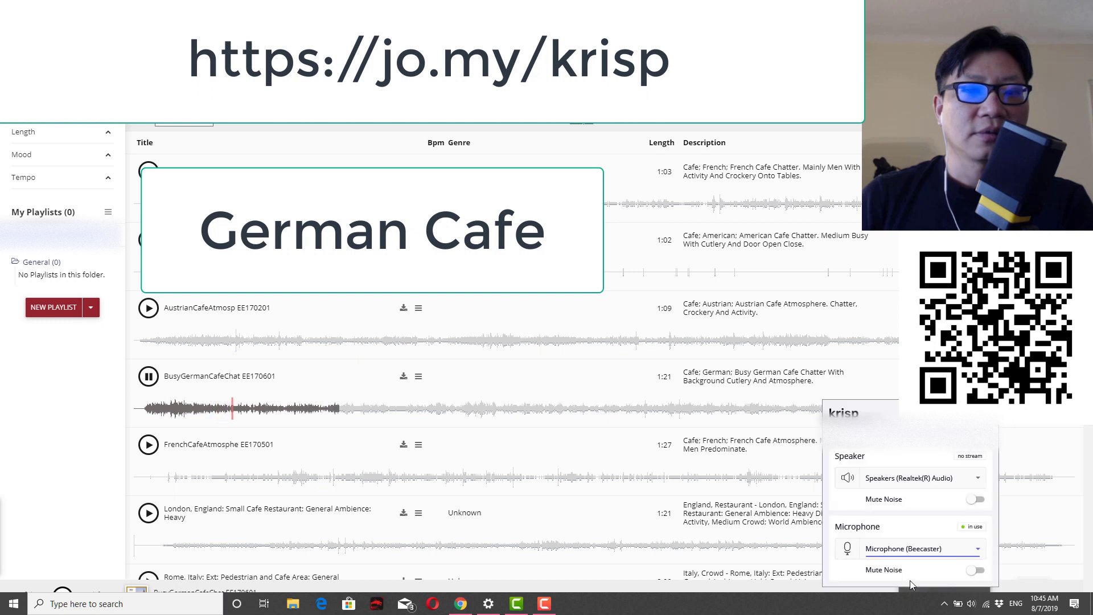
{"action": "left_click", "coordinate": [976, 570]}
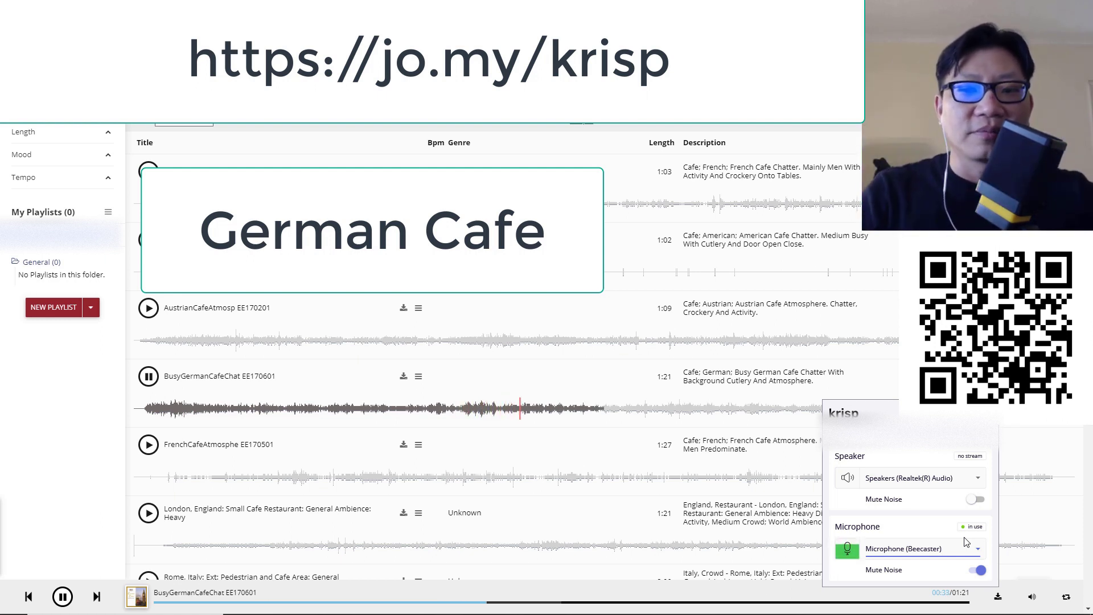
{"action": "left_click", "coordinate": [976, 569]}
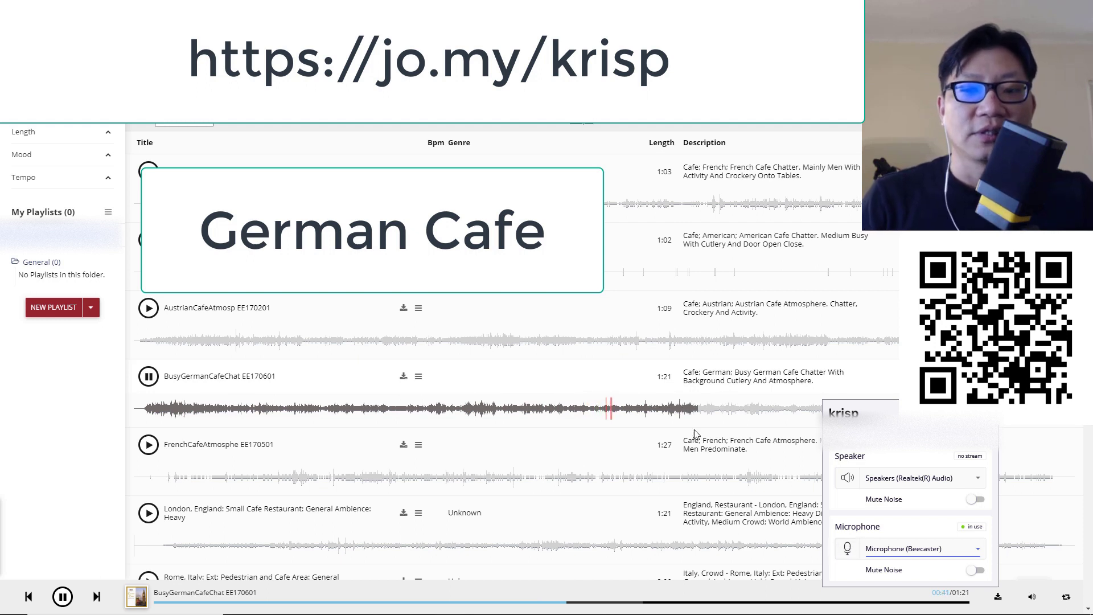
{"action": "left_click", "coordinate": [974, 570]}
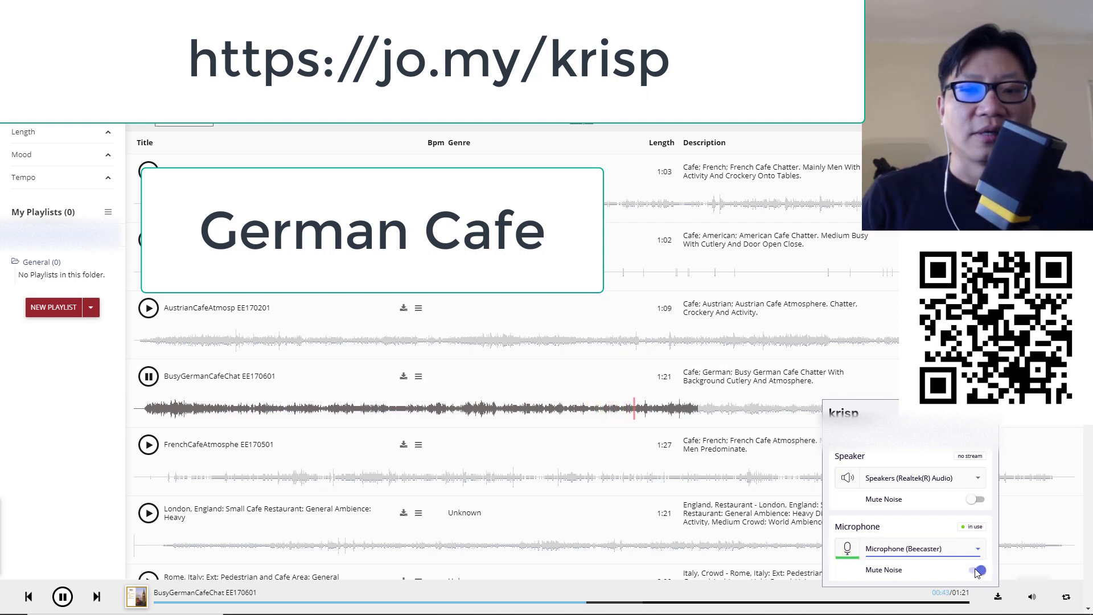
{"action": "left_click", "coordinate": [974, 570]}
{"action": "left_click", "coordinate": [149, 376]}
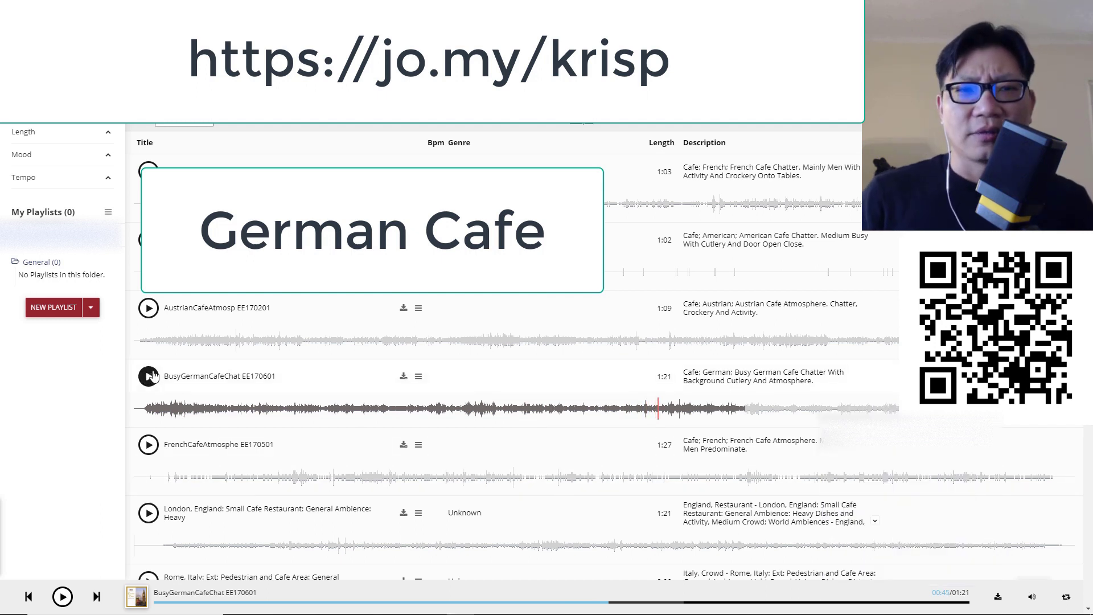
Reopen Krisp's settings panel from the system tray
{"action": "mouse_move", "coordinate": [889, 592]}
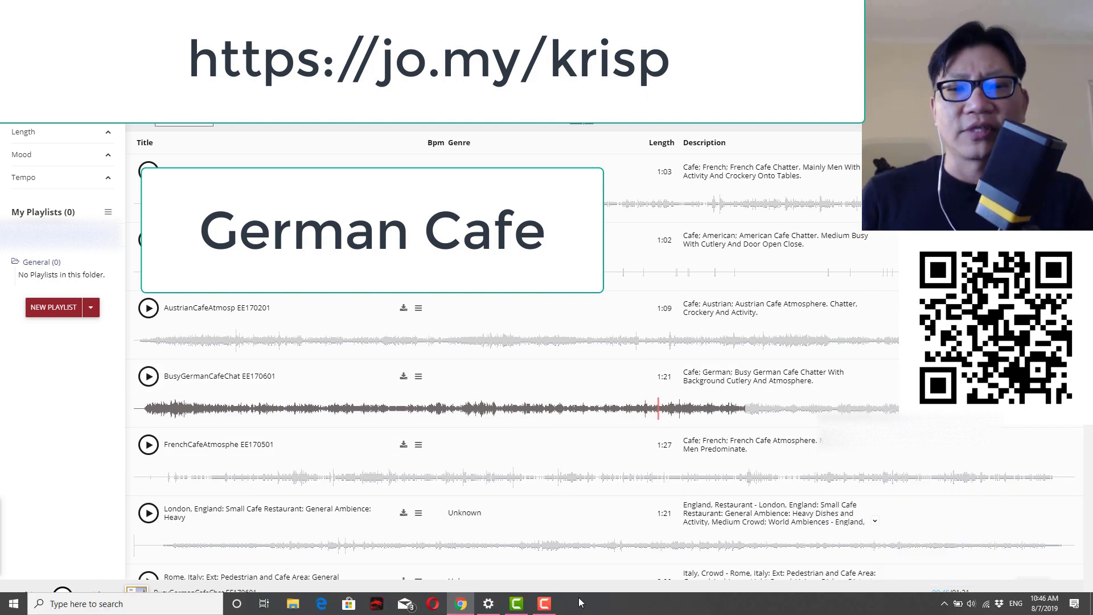
{"action": "left_click", "coordinate": [944, 606]}
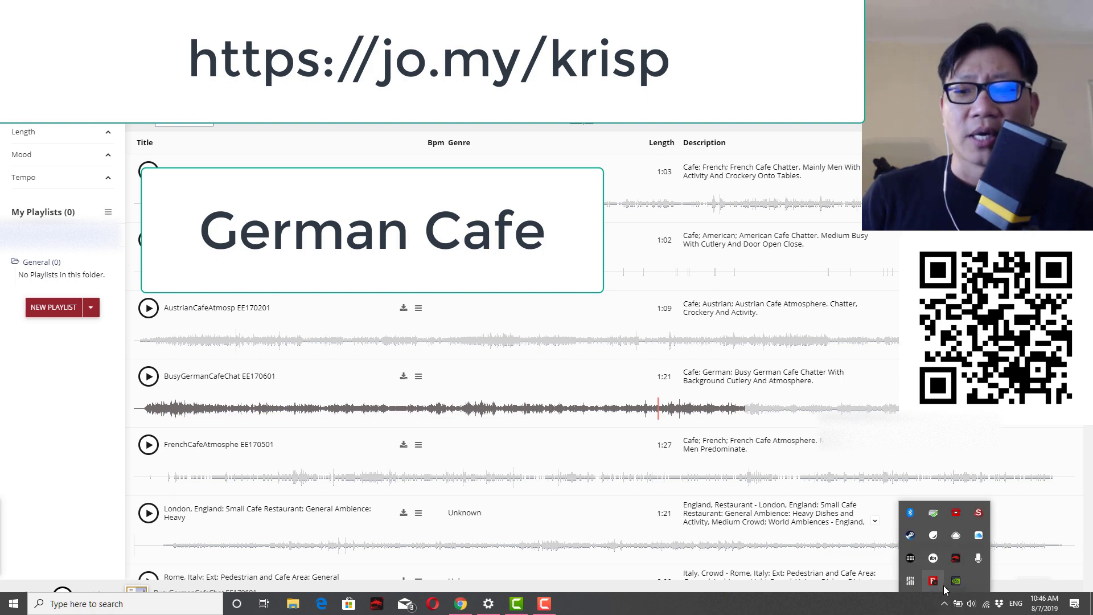
{"action": "left_click", "coordinate": [908, 581]}
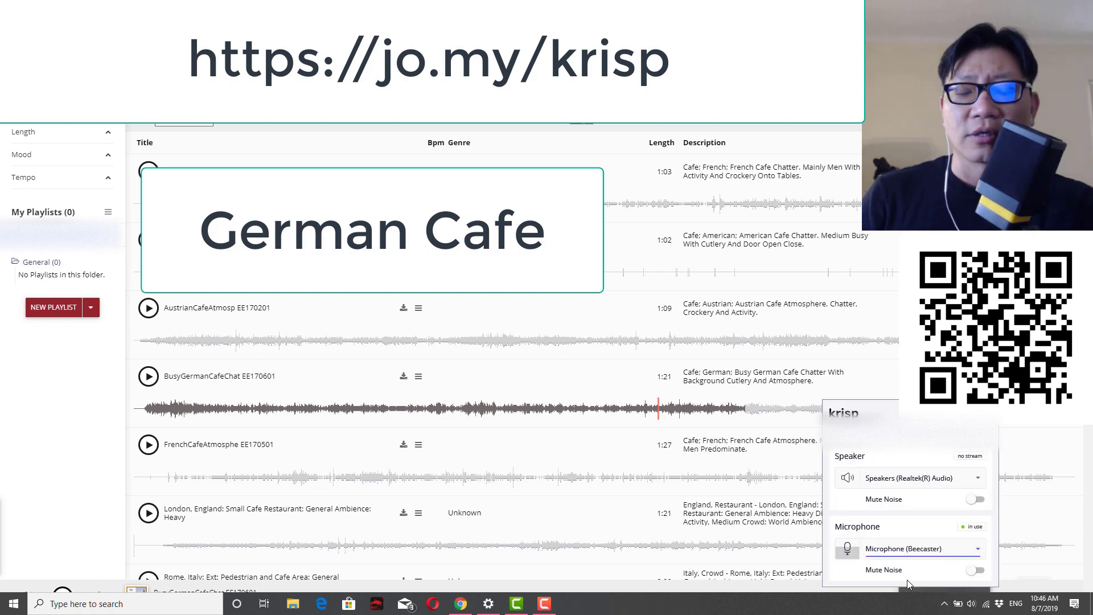
Switch microphone Mute Noise back on to finish the noise tests
{"action": "left_click", "coordinate": [976, 570]}
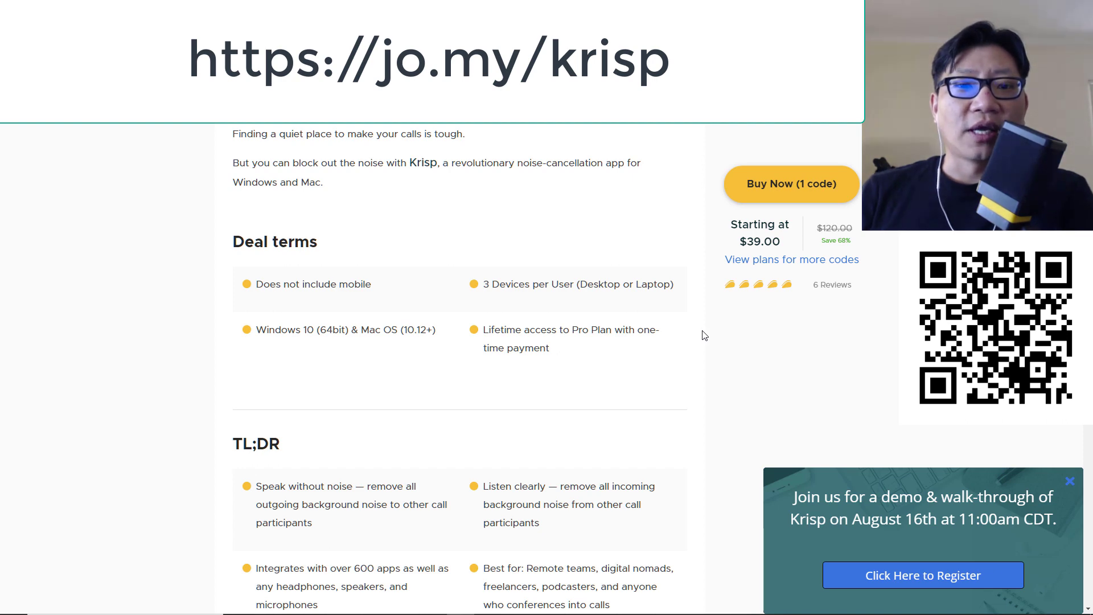
{"action": "scroll", "coordinate": [704, 334], "scroll_direction": "down", "scroll_amount": 3}
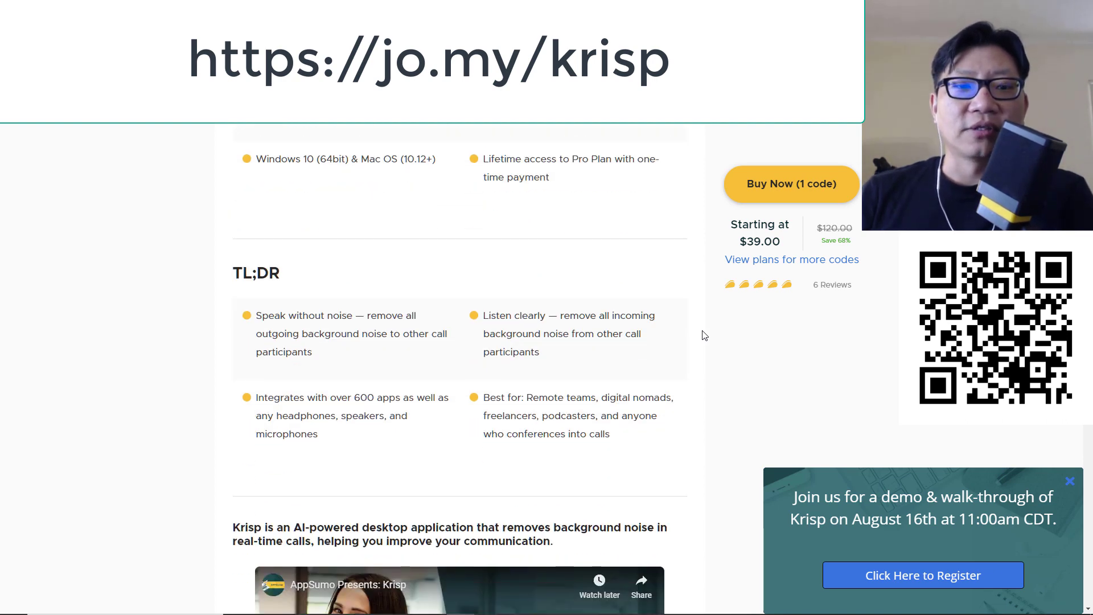
{"action": "scroll", "coordinate": [704, 335], "scroll_direction": "down", "scroll_amount": 4}
{"action": "scroll", "coordinate": [704, 334], "scroll_direction": "up", "scroll_amount": 12}
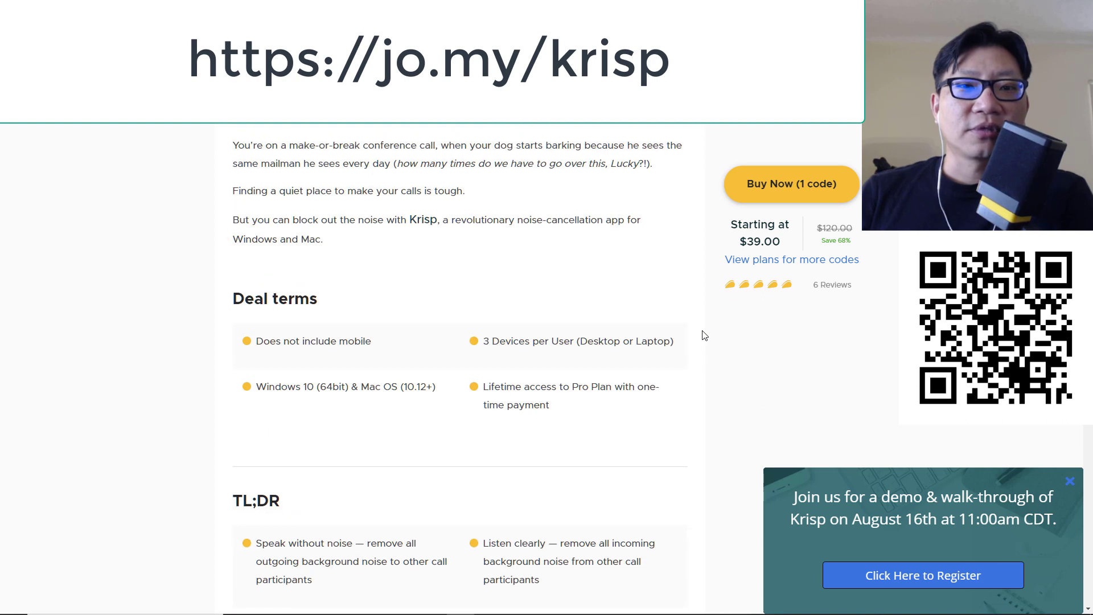